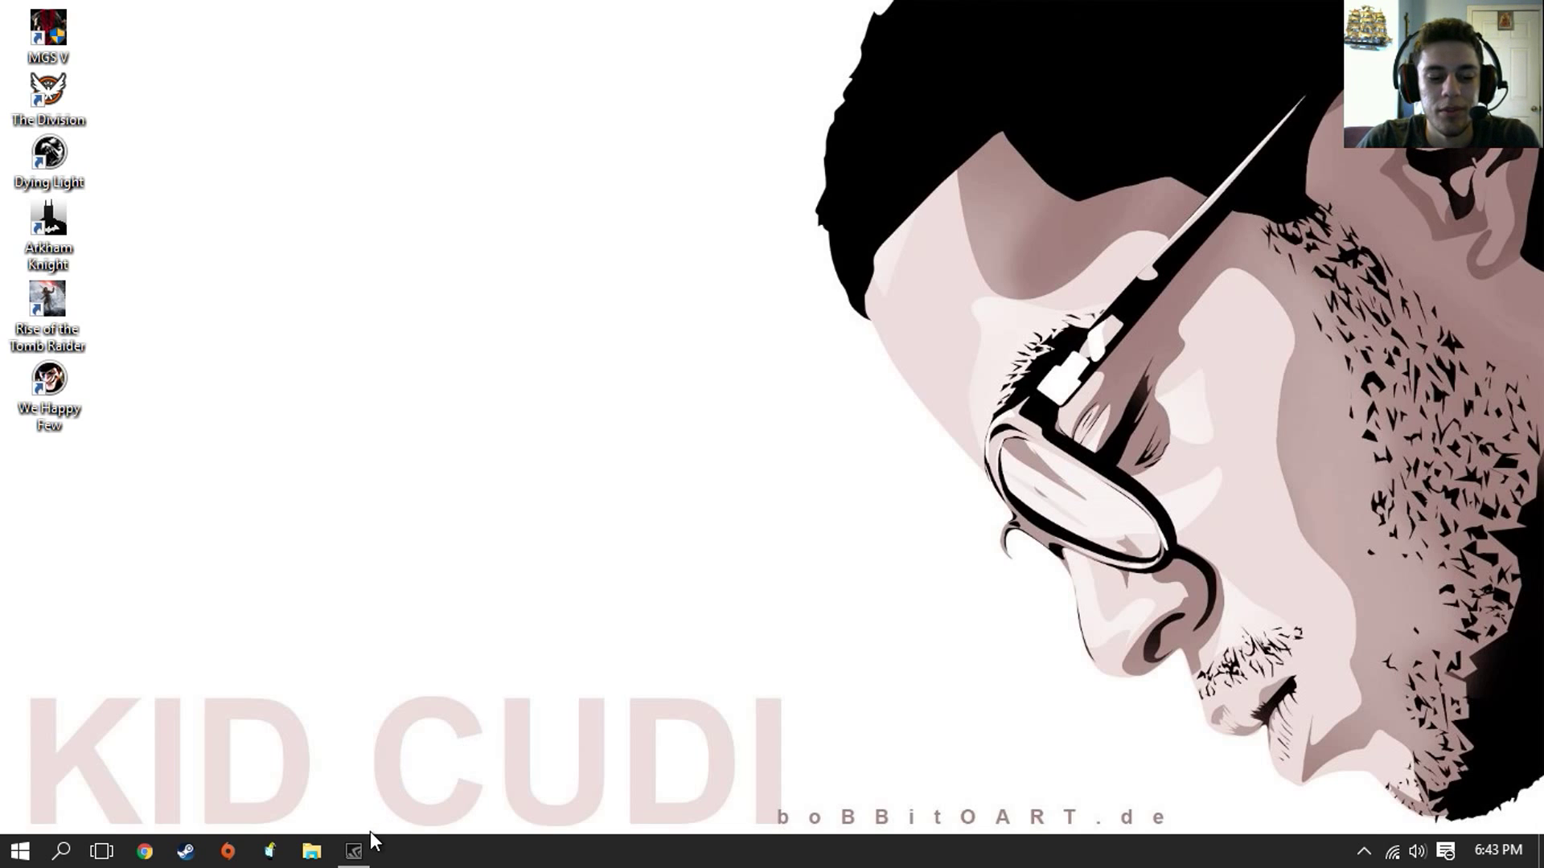
Bring up GeForce Experience and switch the games library to the detailed list view.
{"action": "left_click", "coordinate": [354, 848]}
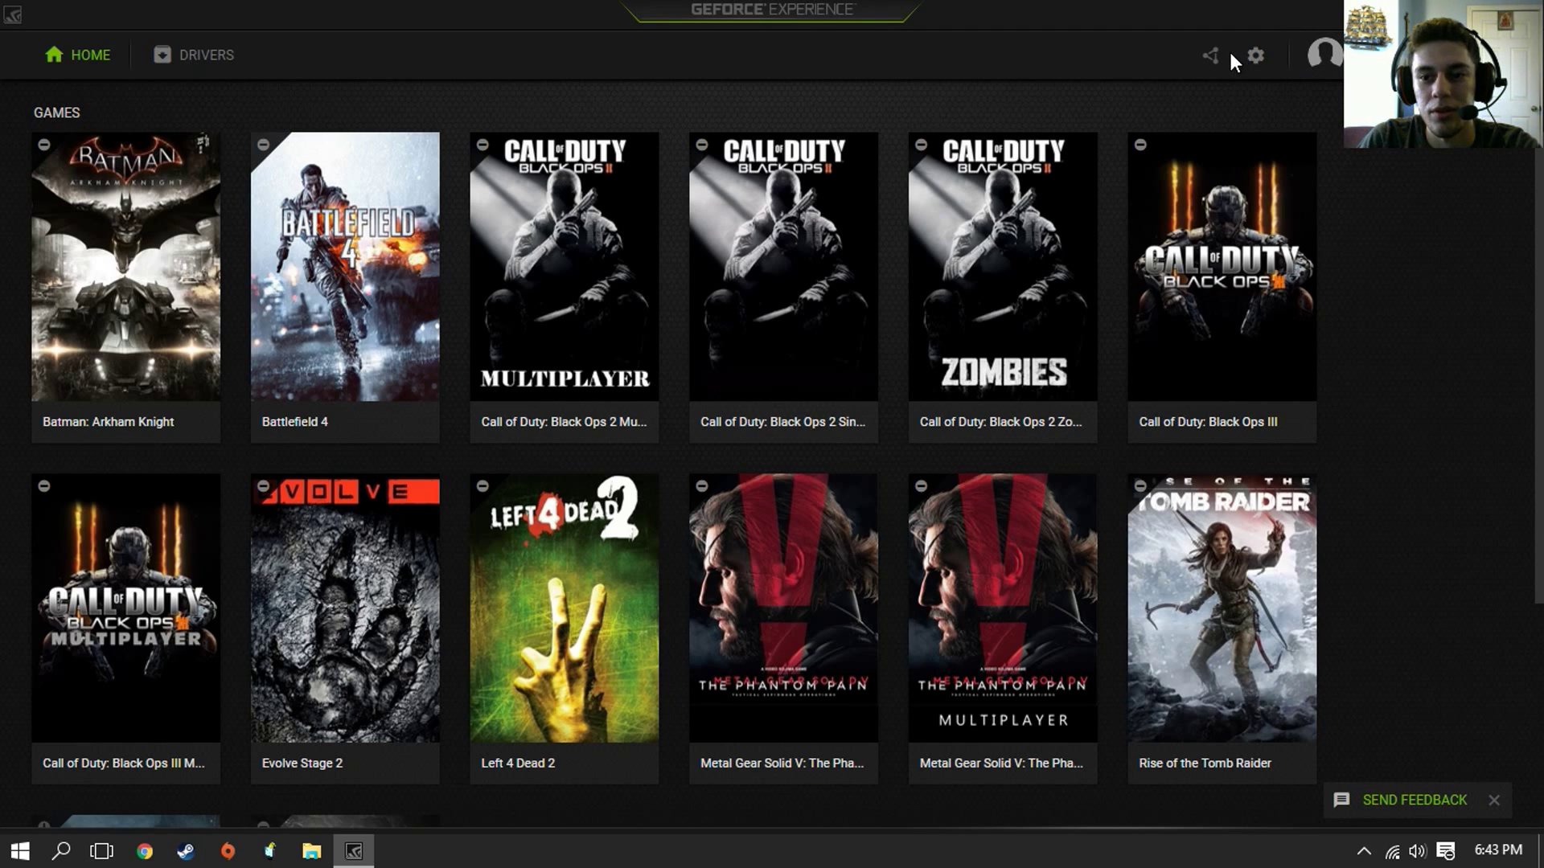
{"action": "double_click", "coordinate": [1123, 13]}
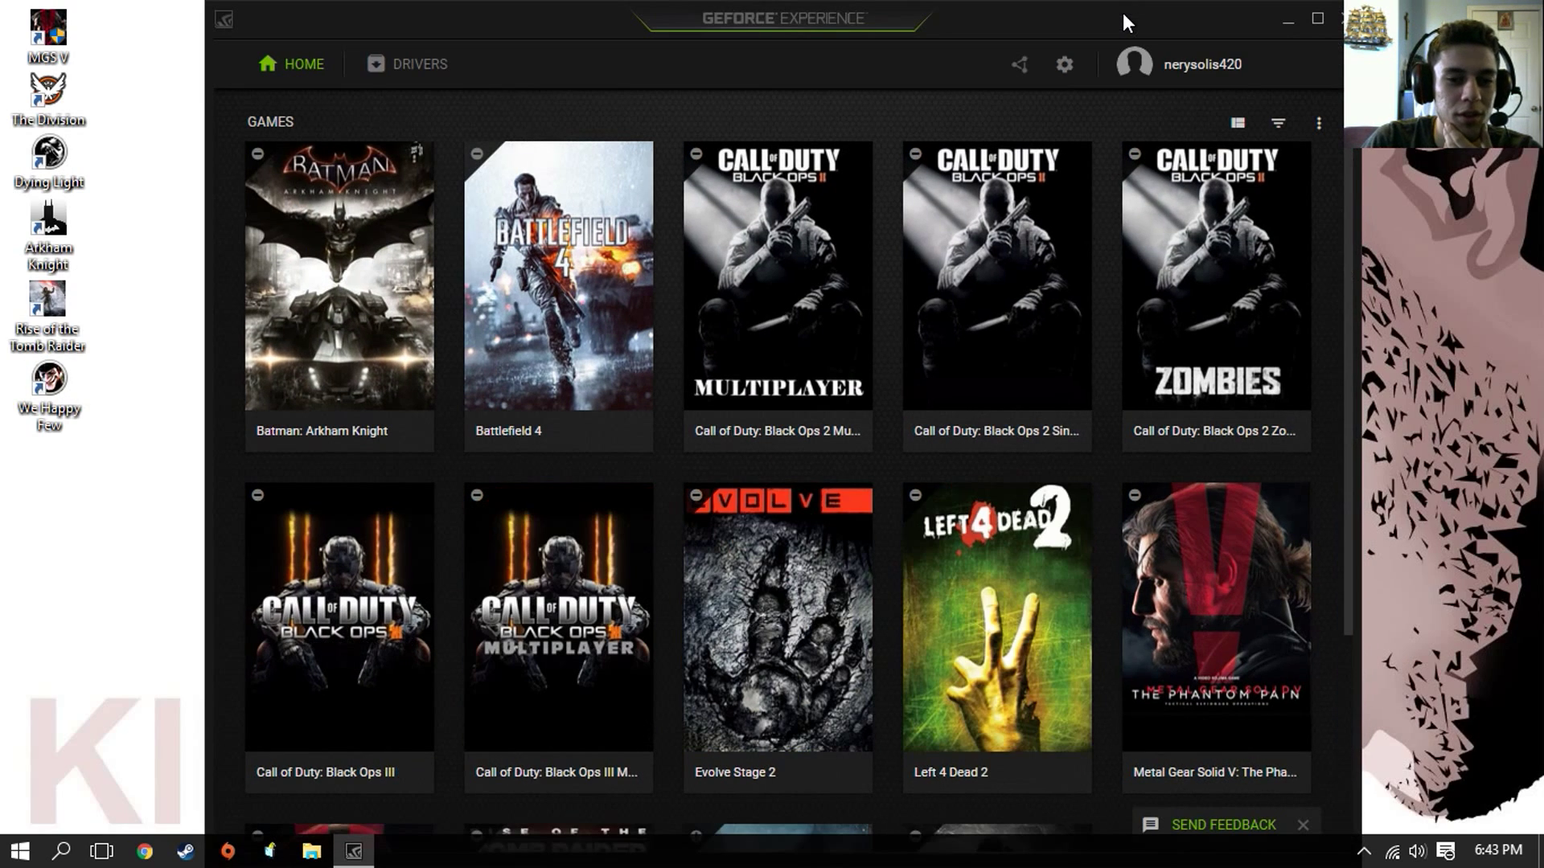
{"action": "left_click", "coordinate": [1236, 123]}
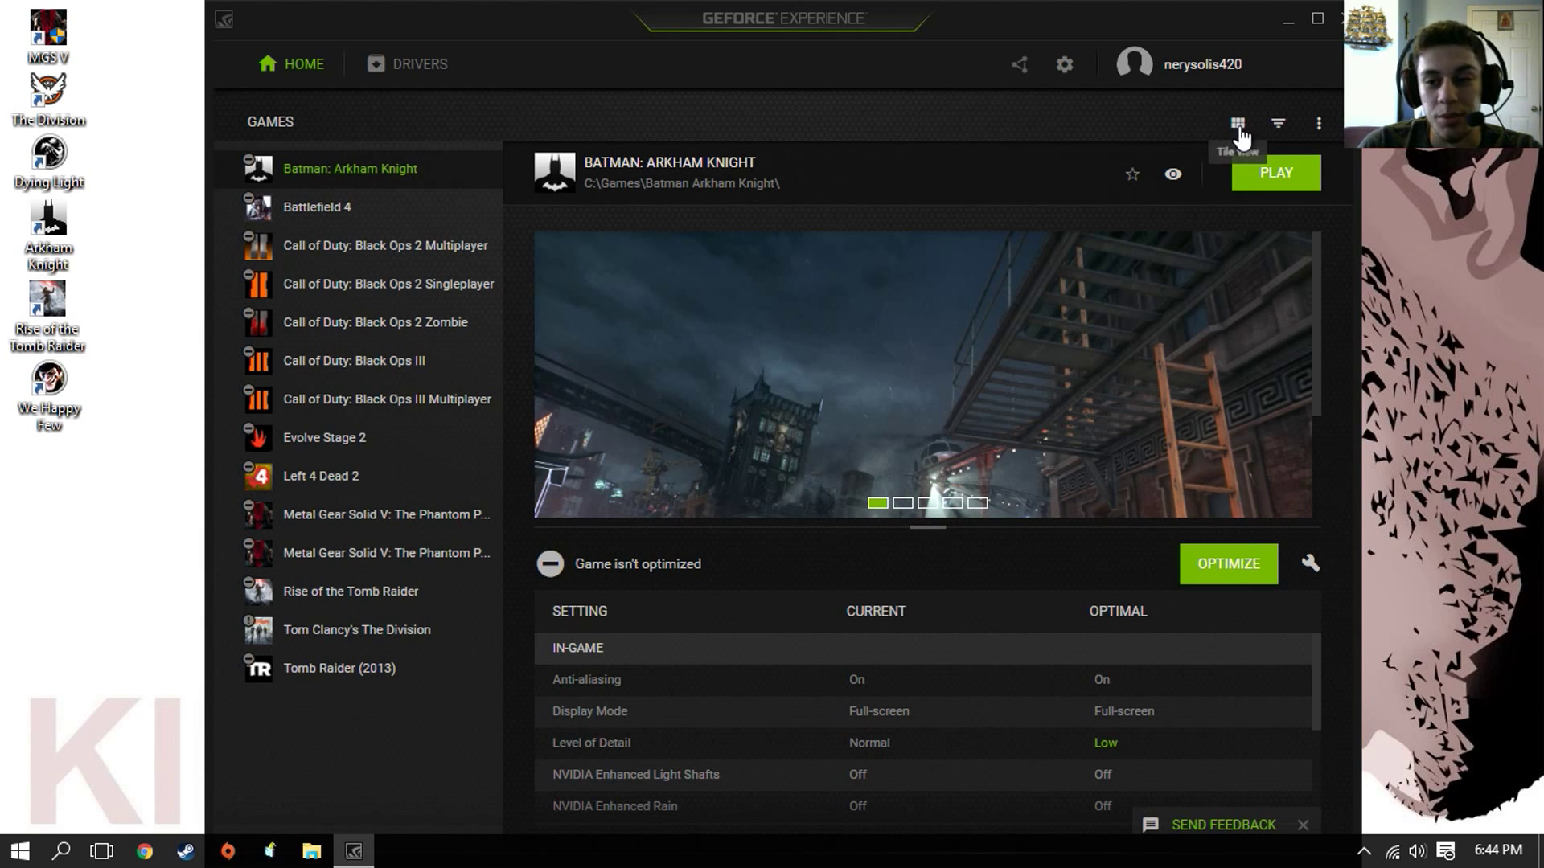
{"action": "left_click", "coordinate": [1316, 19]}
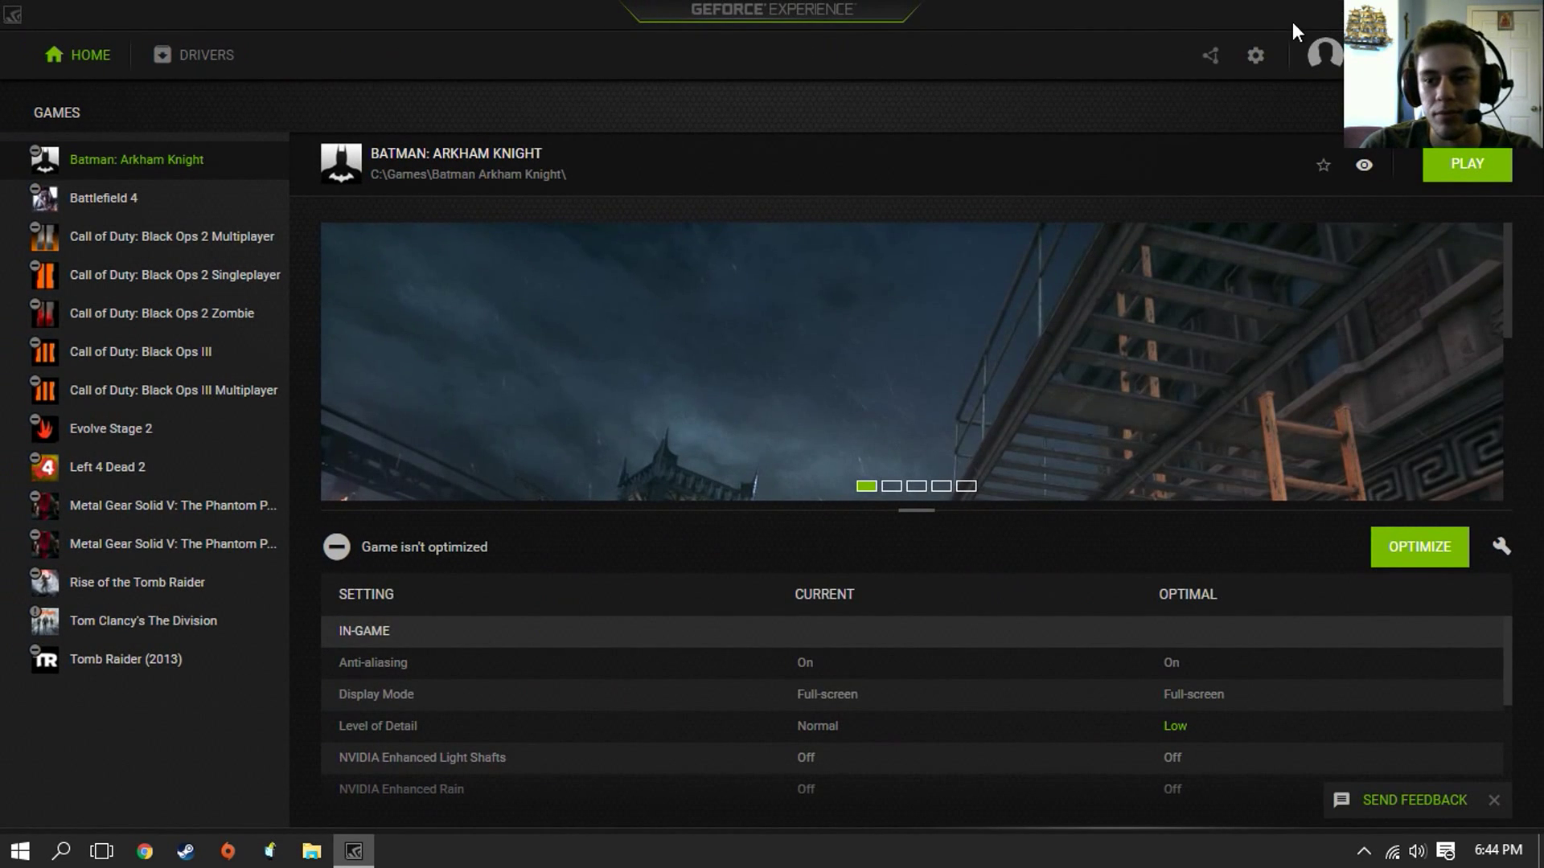
Switch the games library back to tile view with the window maximized.
{"action": "double_click", "coordinate": [1290, 10]}
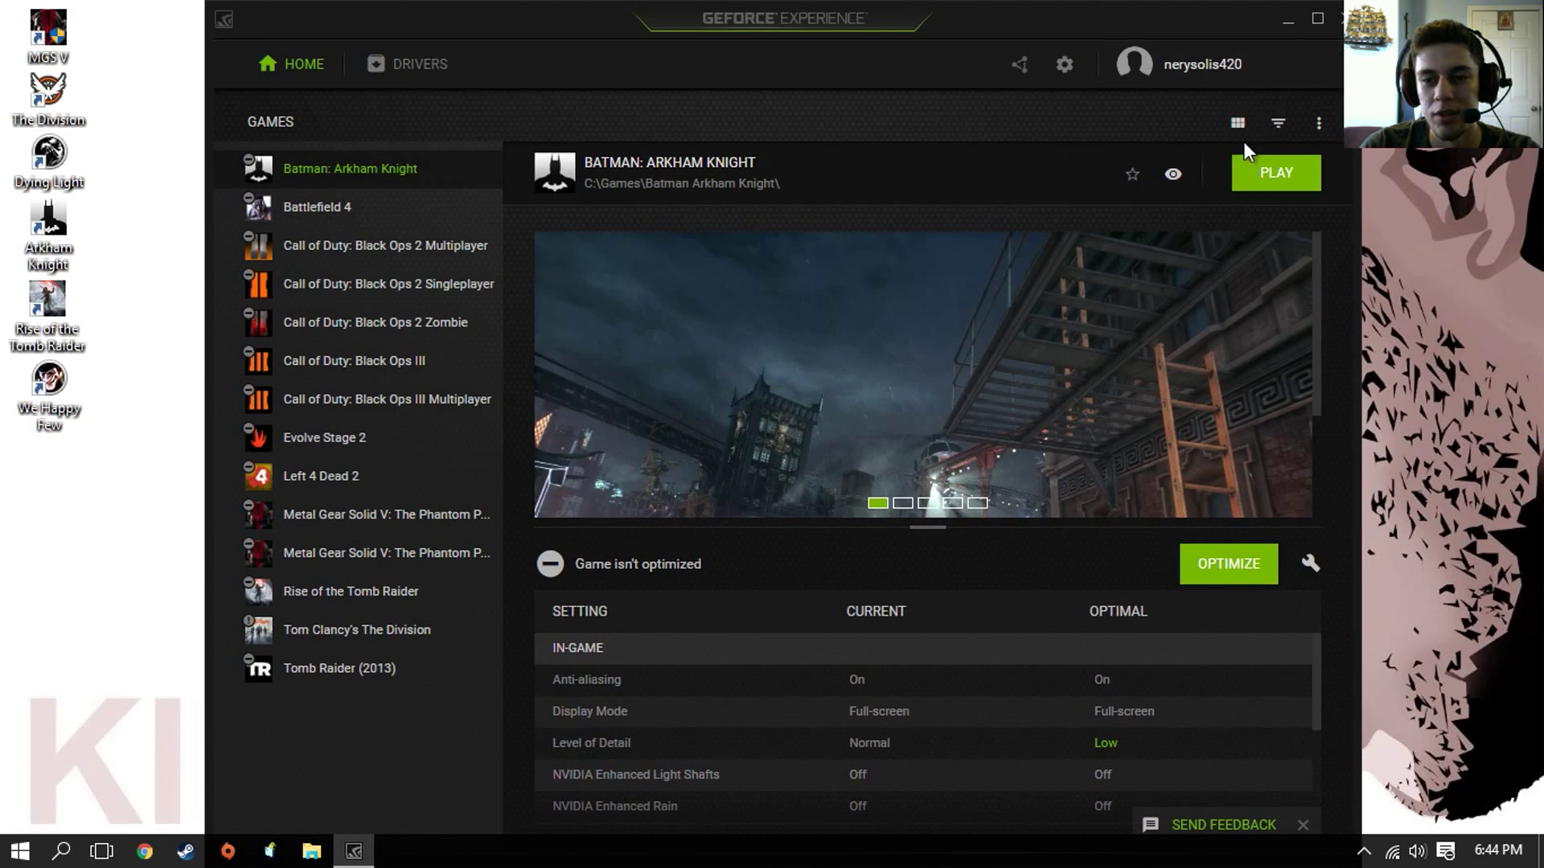
{"action": "left_click", "coordinate": [1239, 137]}
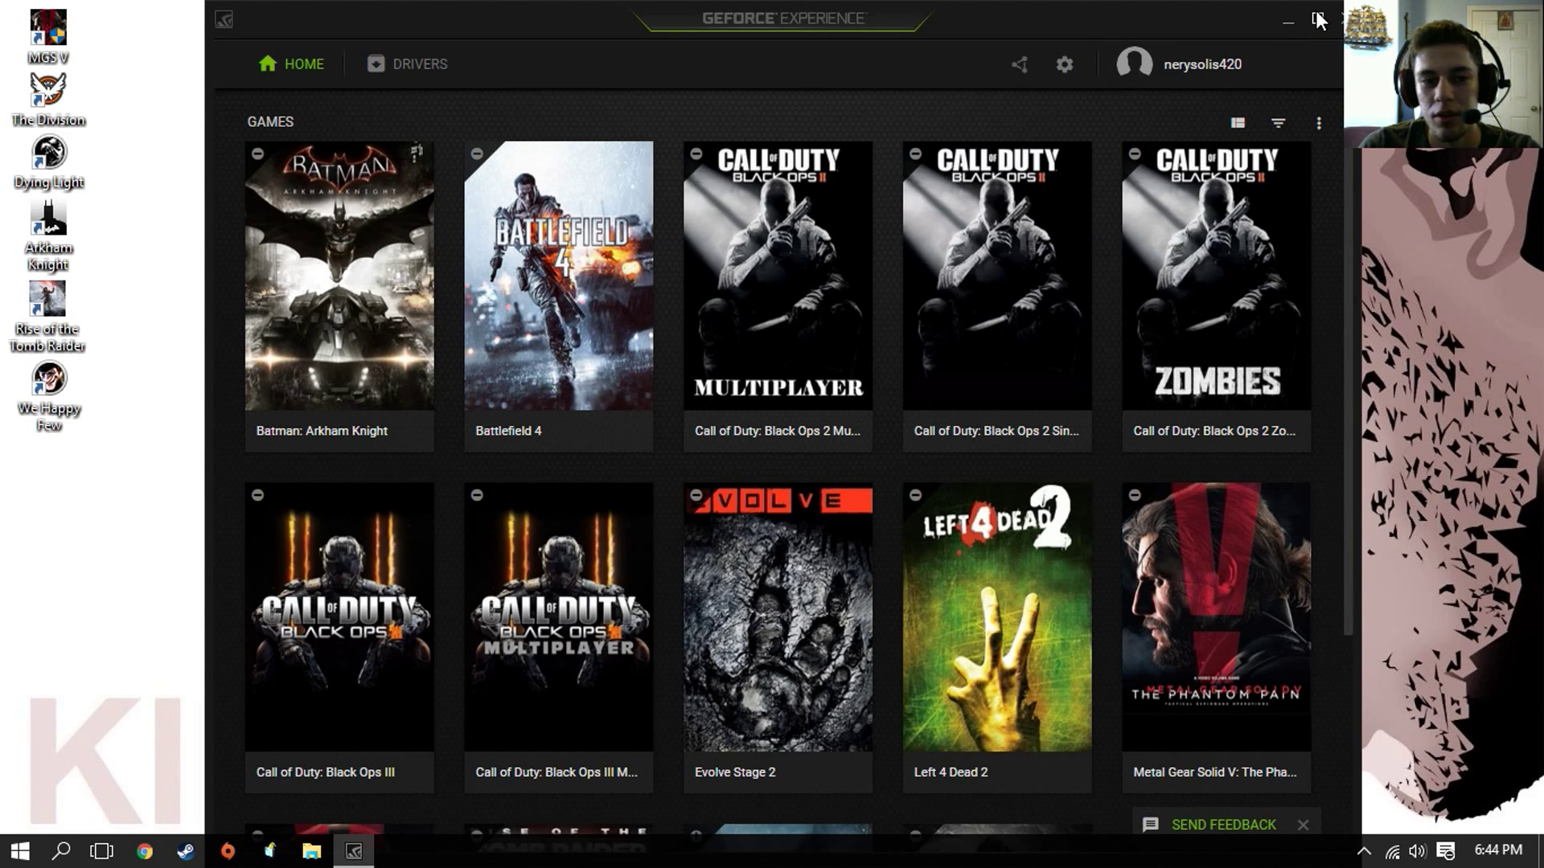
{"action": "left_click", "coordinate": [1317, 19]}
Show the Drivers page confirming Game Ready Driver 372.70, then head into Settings.
{"action": "left_click", "coordinate": [237, 62]}
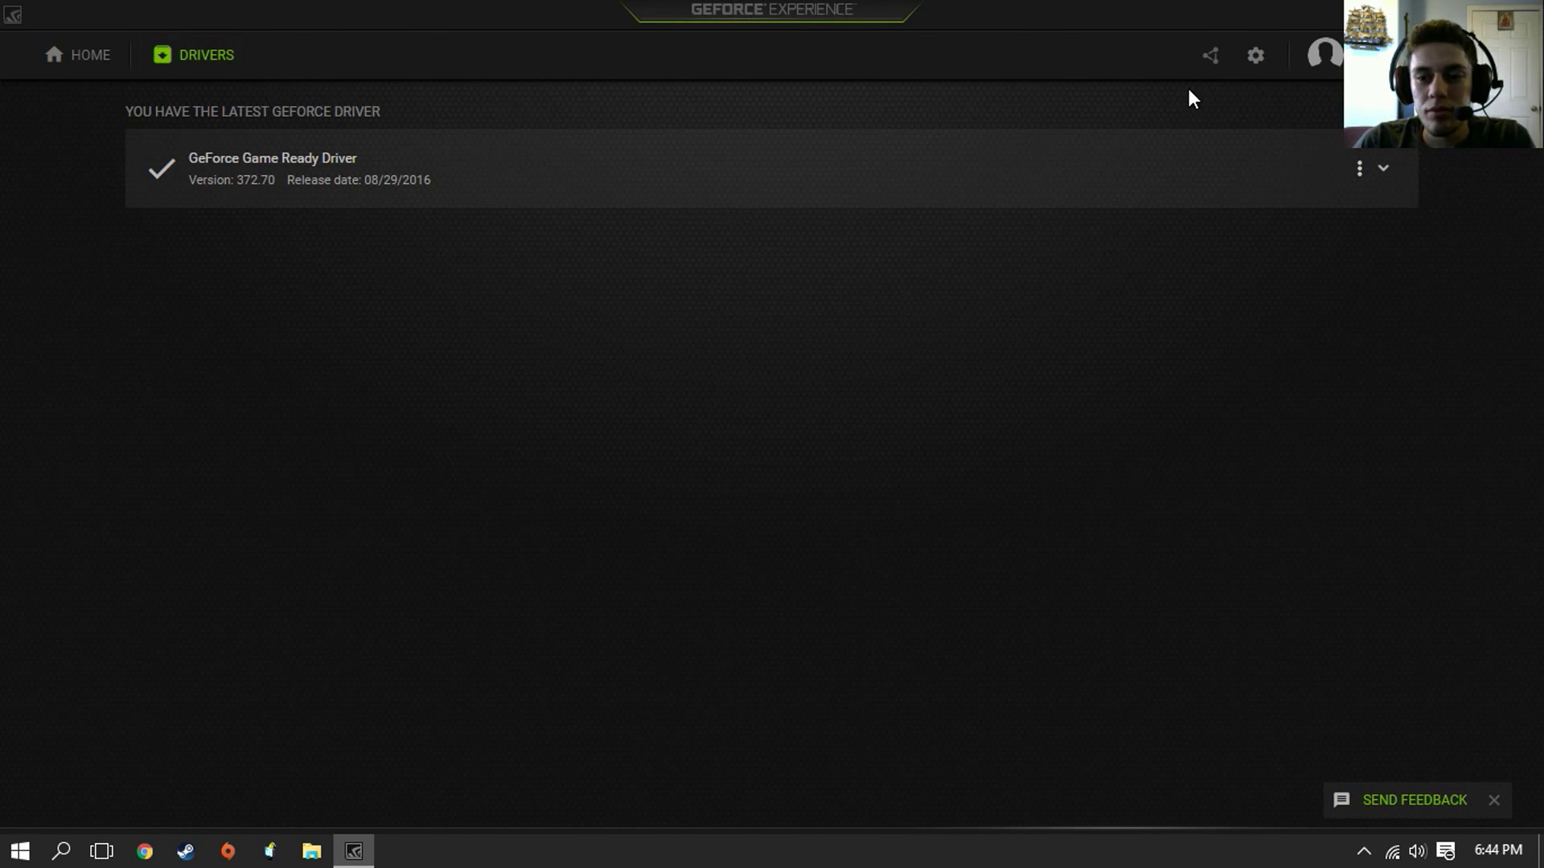
{"action": "left_click", "coordinate": [1257, 60]}
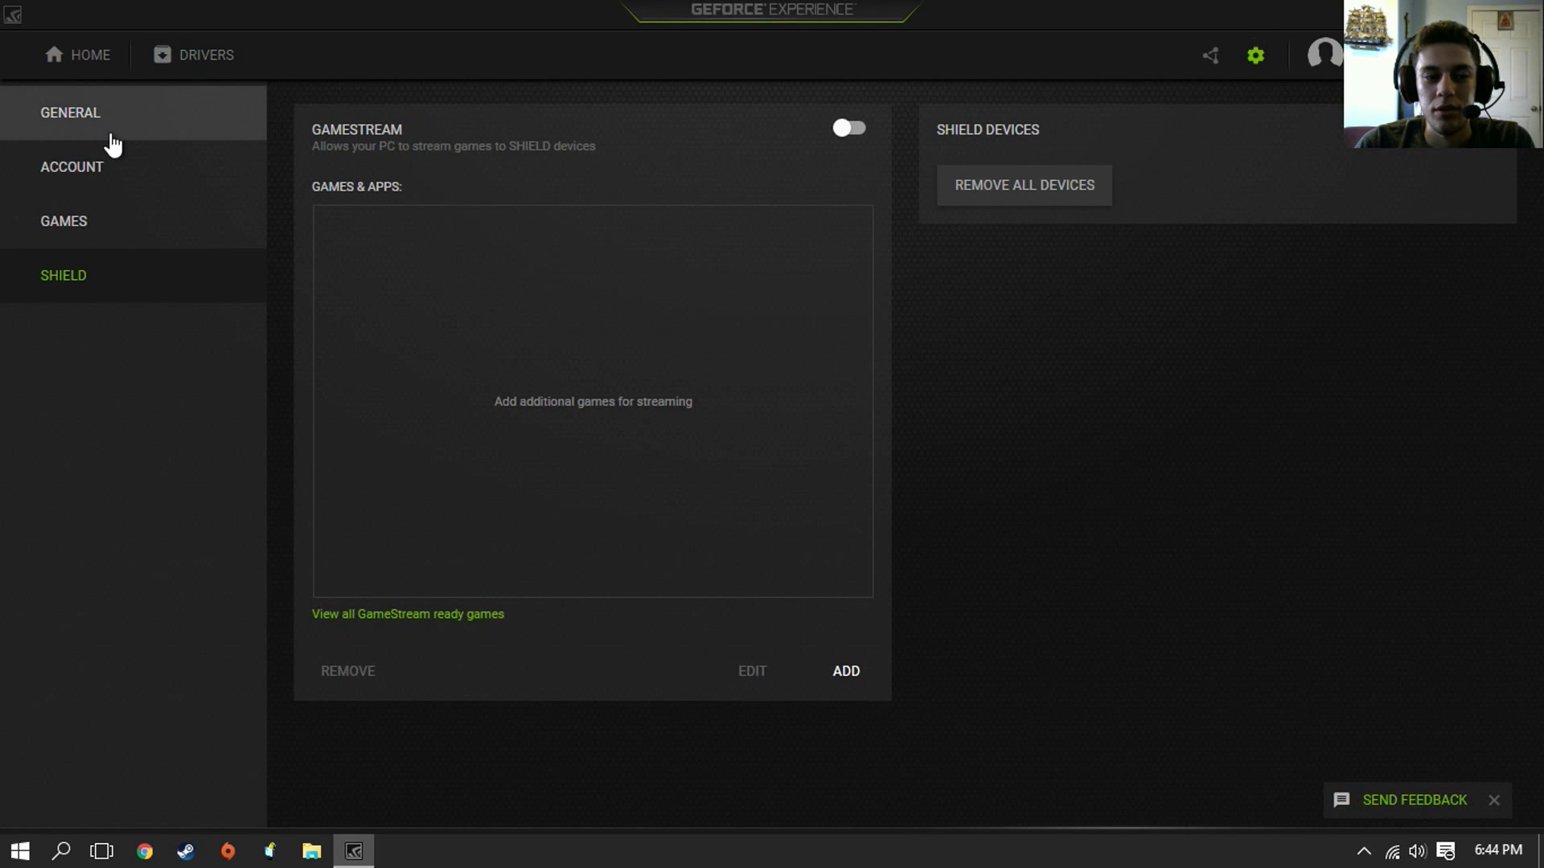
Review the General settings (app version, system specs, features), then move to the Games scan settings.
{"action": "left_click", "coordinate": [113, 127]}
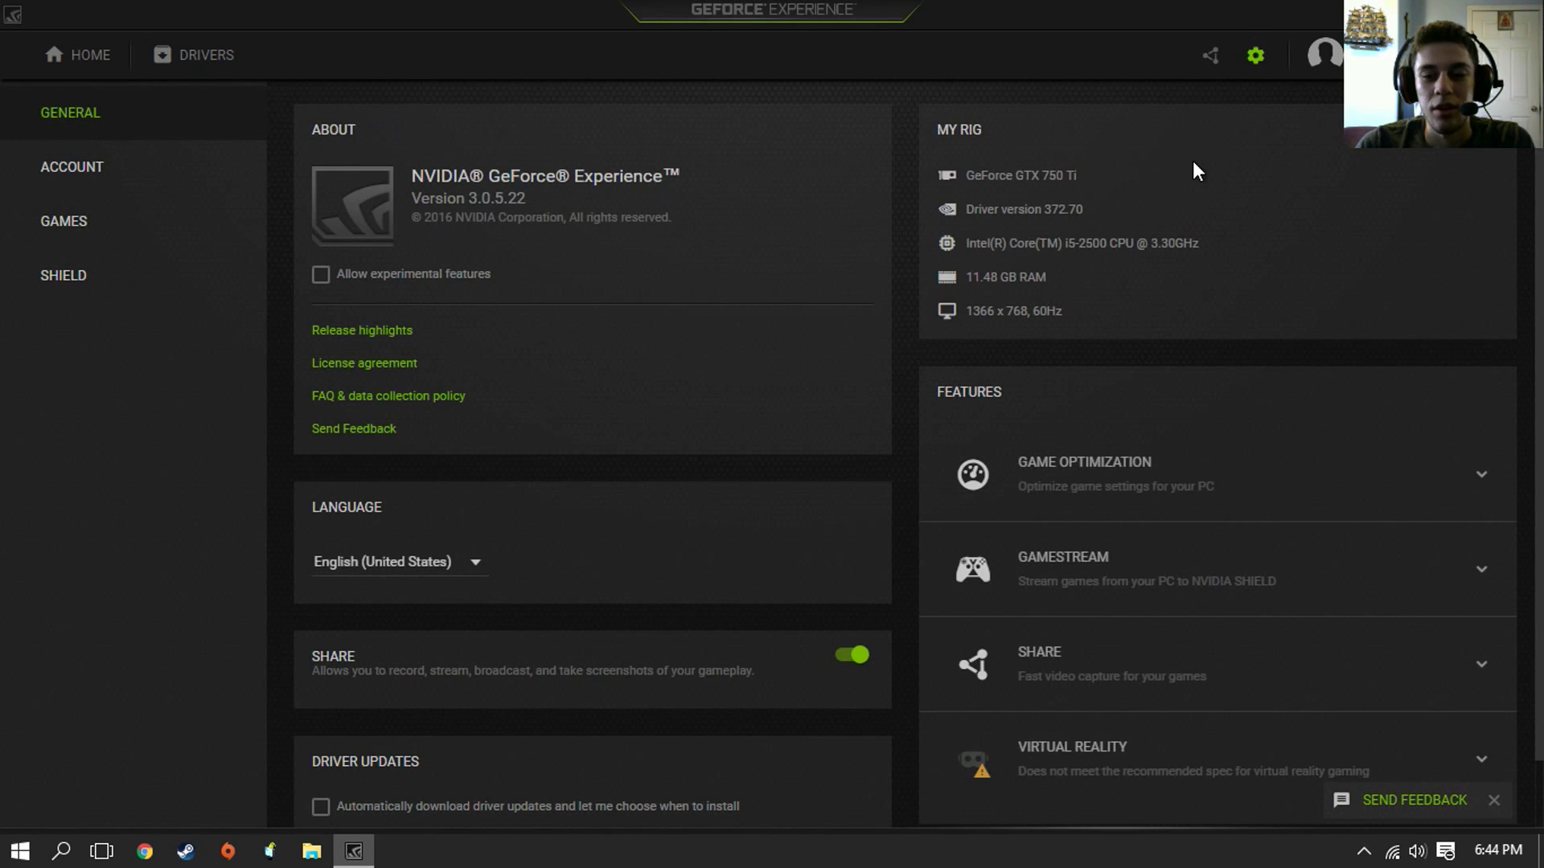
{"action": "scroll", "coordinate": [1531, 235], "scroll_direction": "down", "scroll_amount": 1}
{"action": "scroll", "coordinate": [1532, 235], "scroll_direction": "up", "scroll_amount": 1}
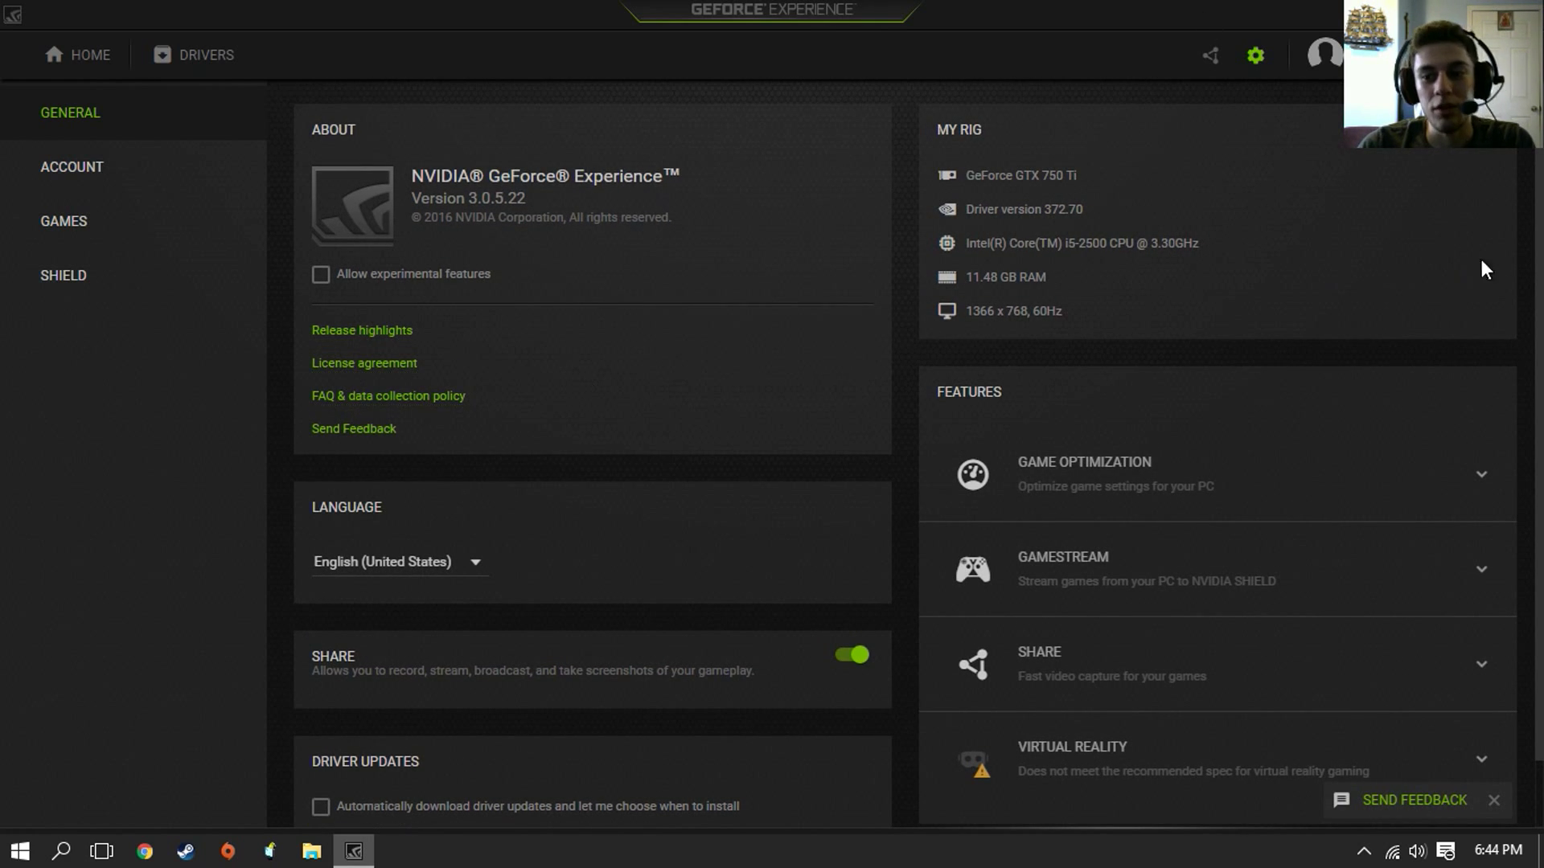
{"action": "scroll", "coordinate": [1539, 328], "scroll_direction": "down", "scroll_amount": 2}
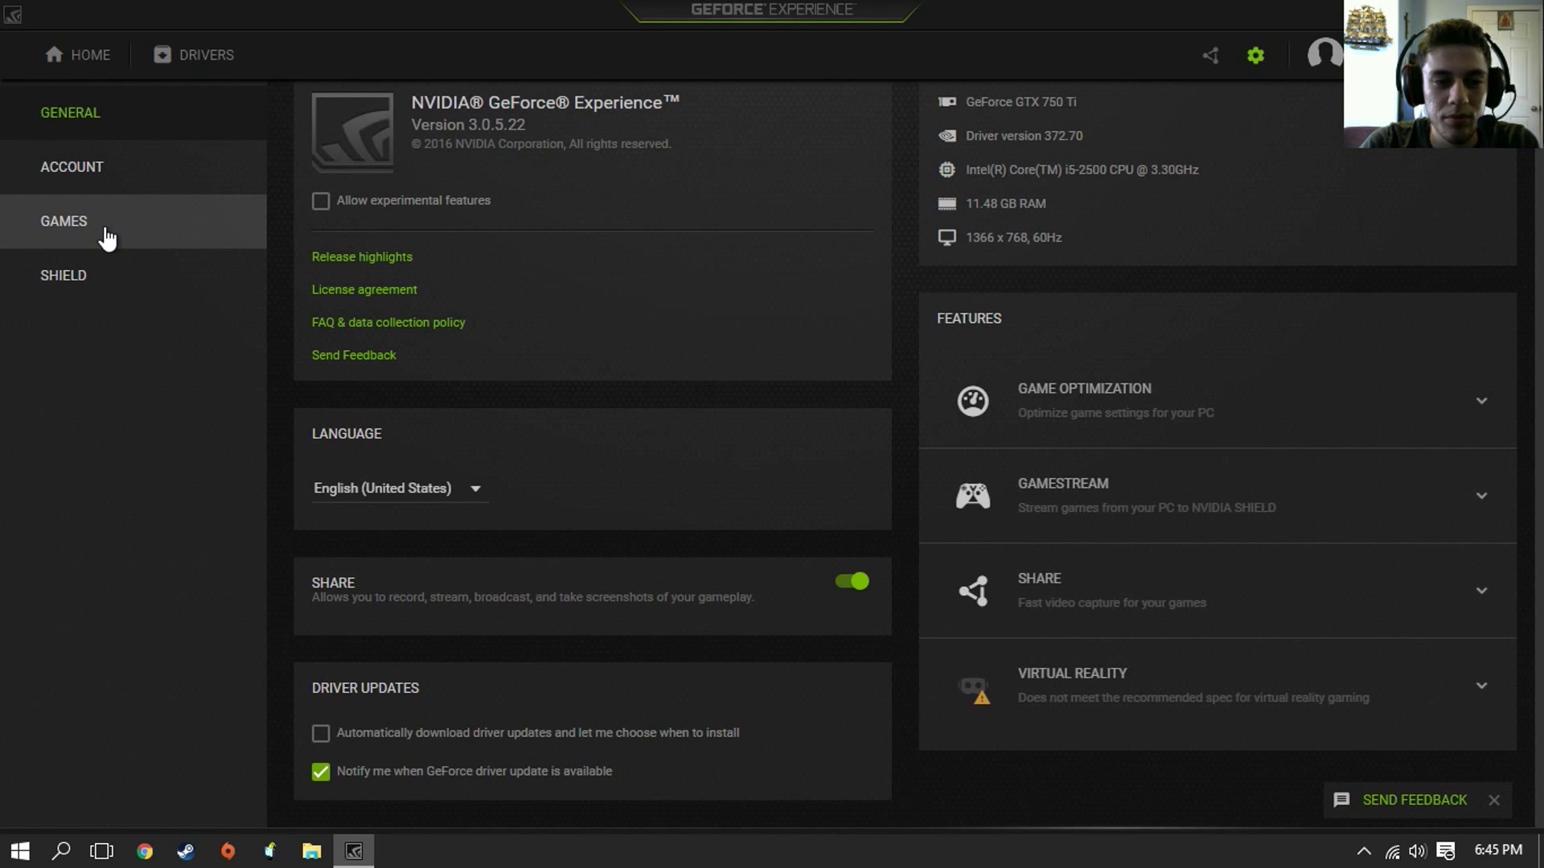
{"action": "left_click", "coordinate": [109, 229]}
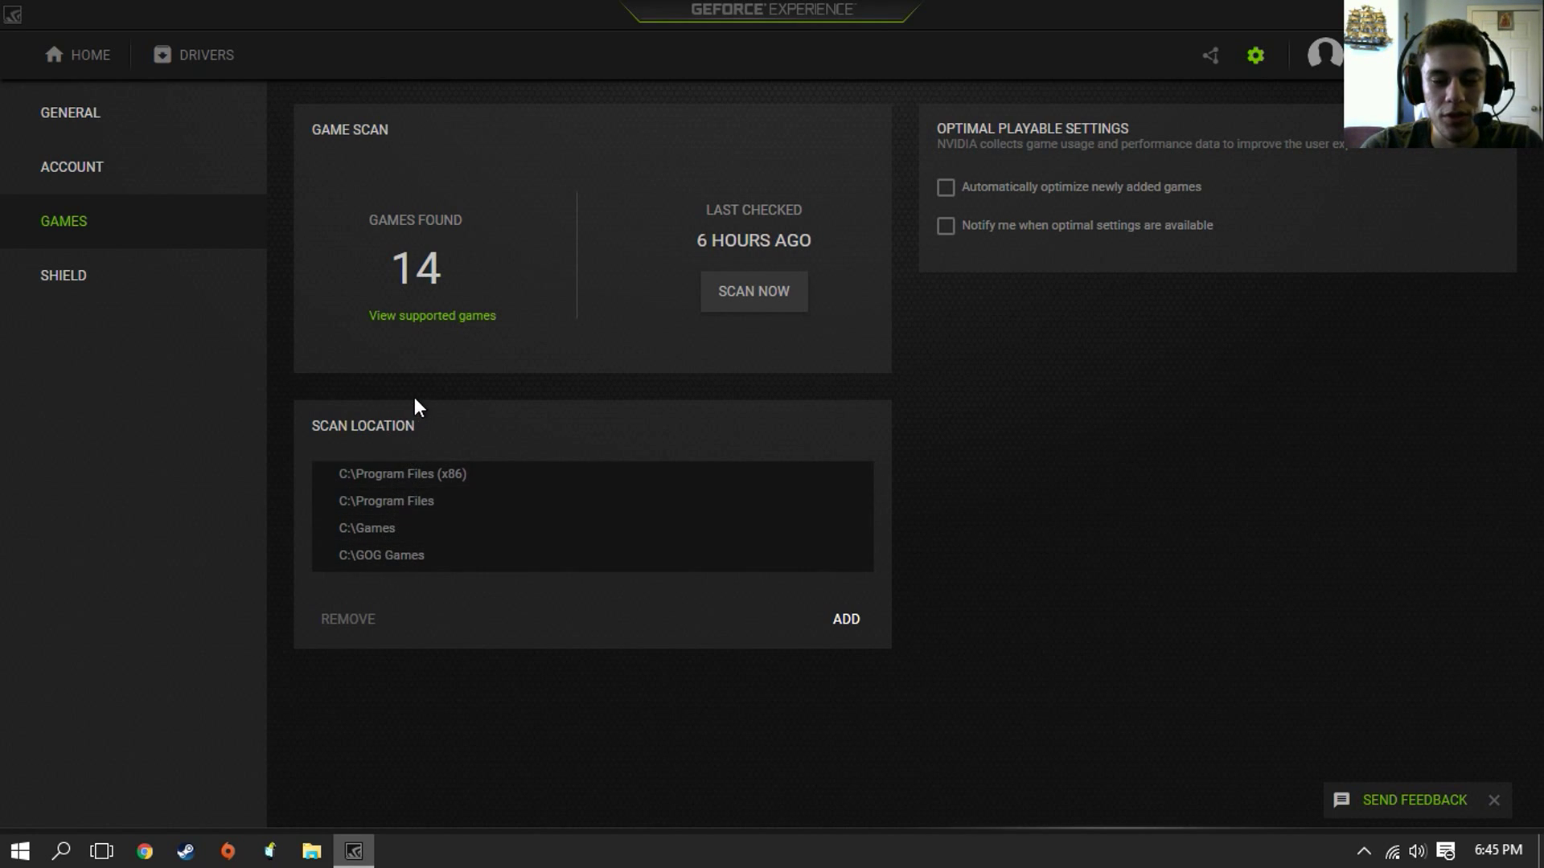
Show the SHIELD GameStream settings and bring up the share overlay over them.
{"action": "left_click", "coordinate": [95, 271]}
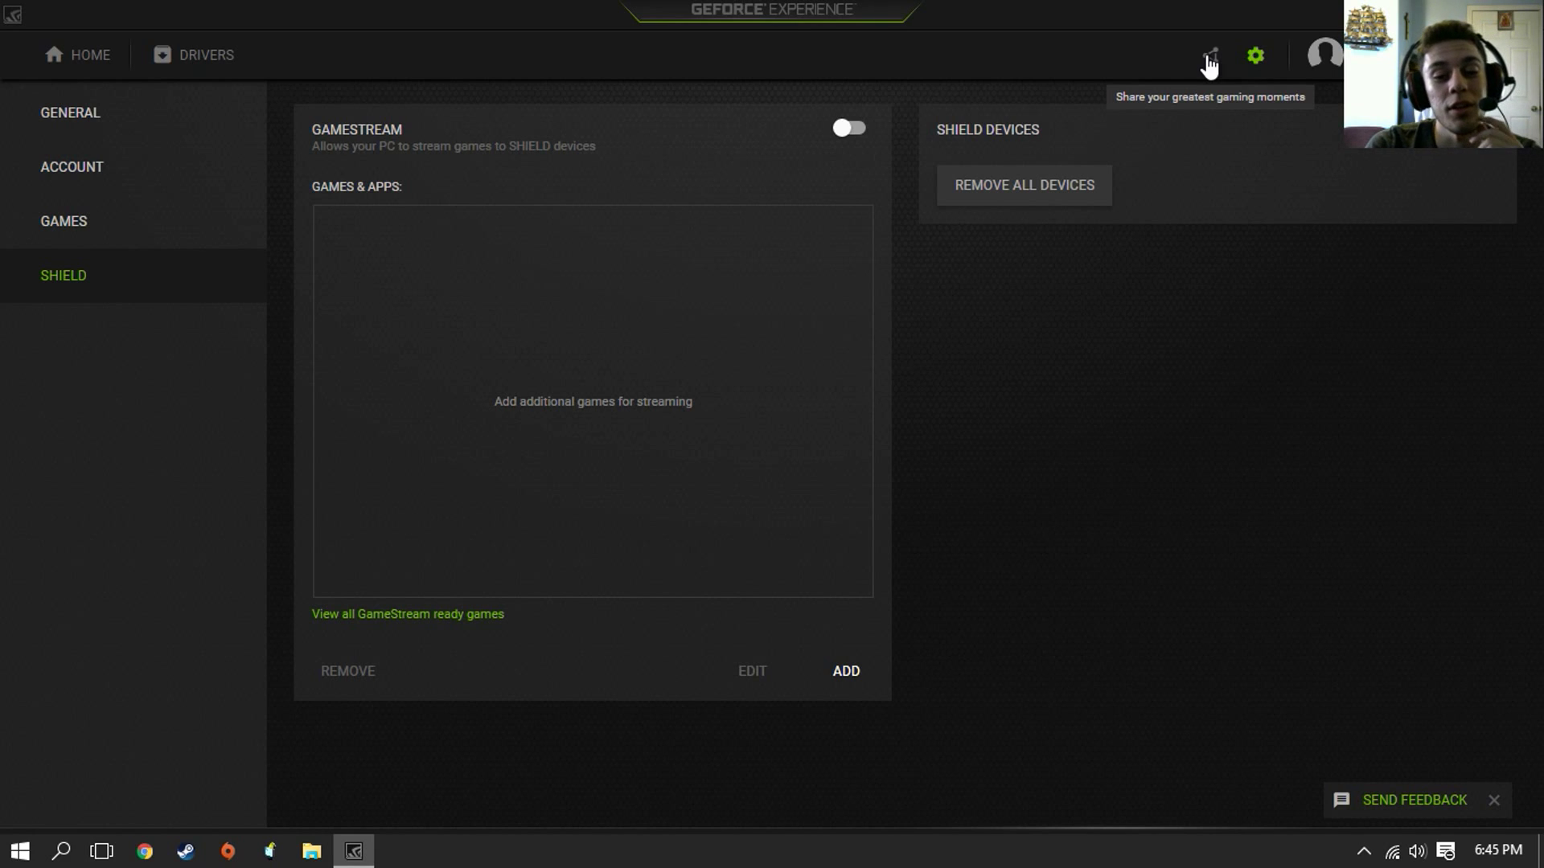
{"action": "left_click", "coordinate": [1210, 57]}
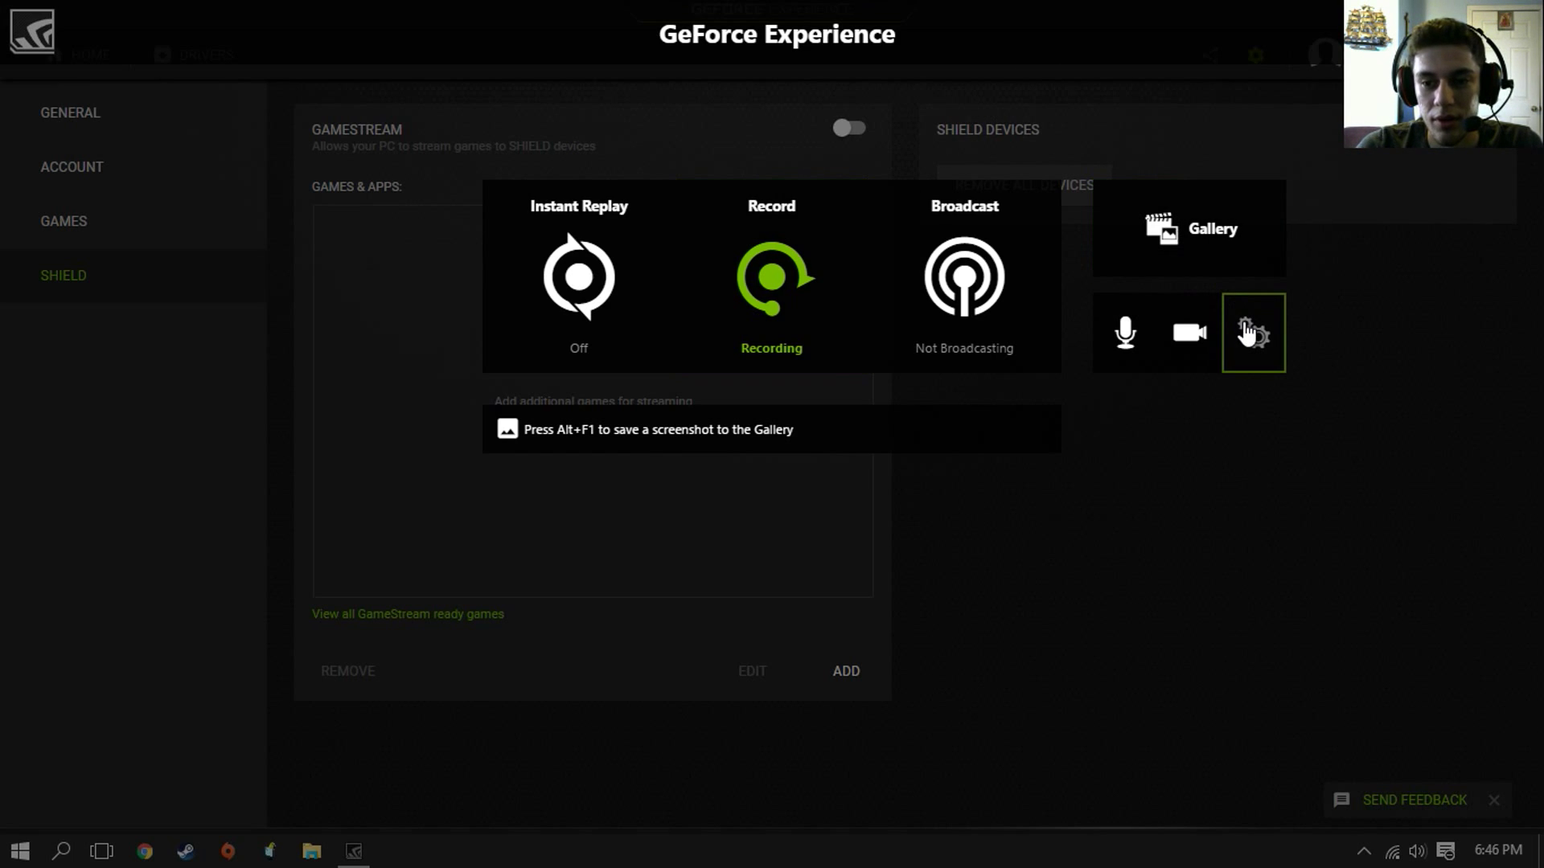
Dismiss the overlay with Alt+Z, return to the Home games library and reopen the share overlay there.
{"action": "key", "text": "alt+z"}
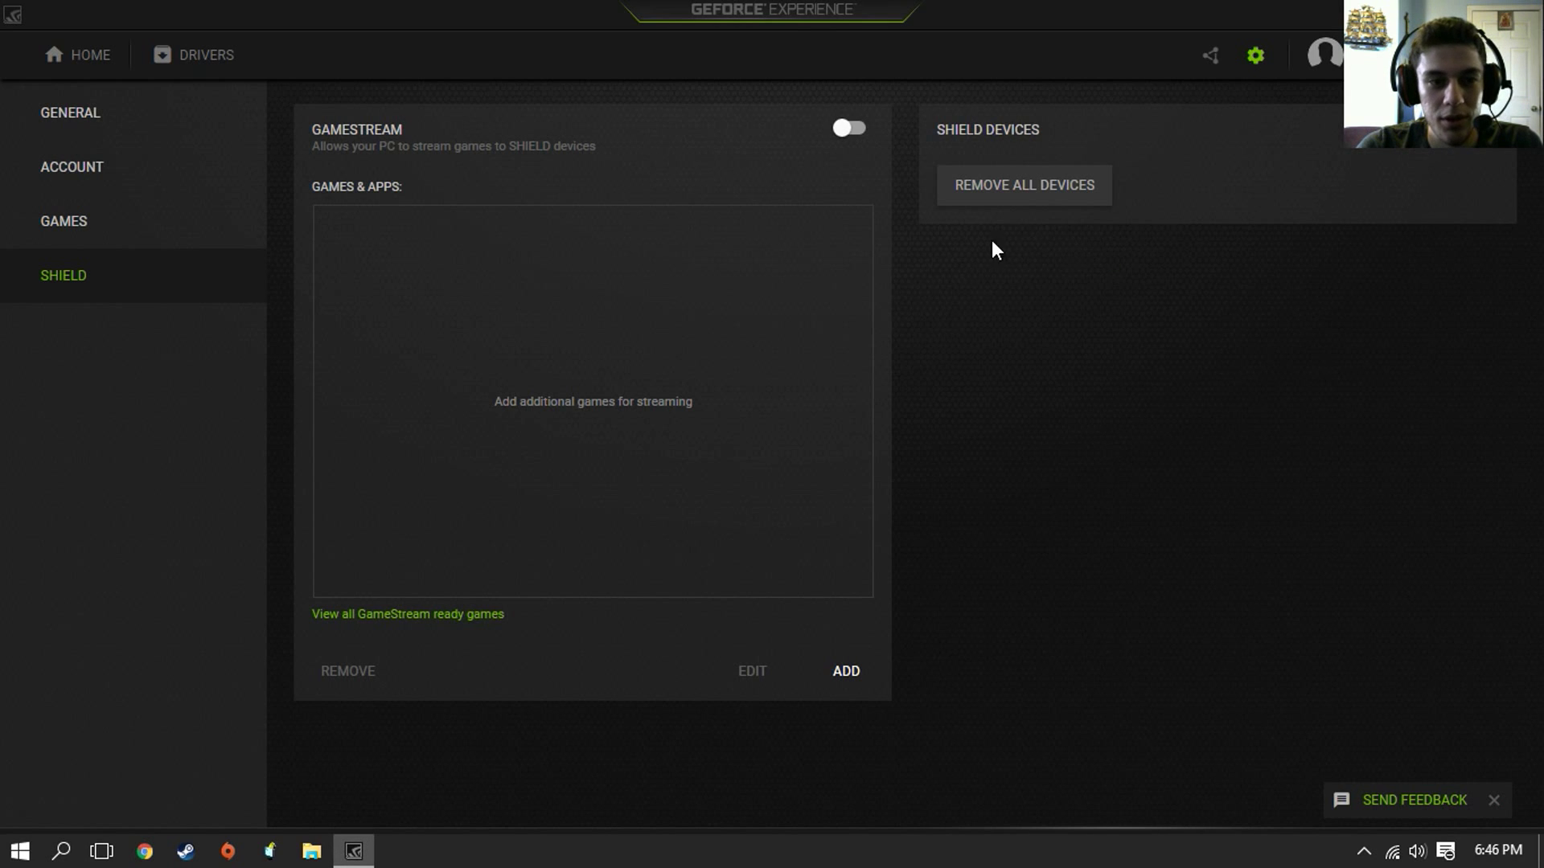
{"action": "left_click", "coordinate": [85, 58]}
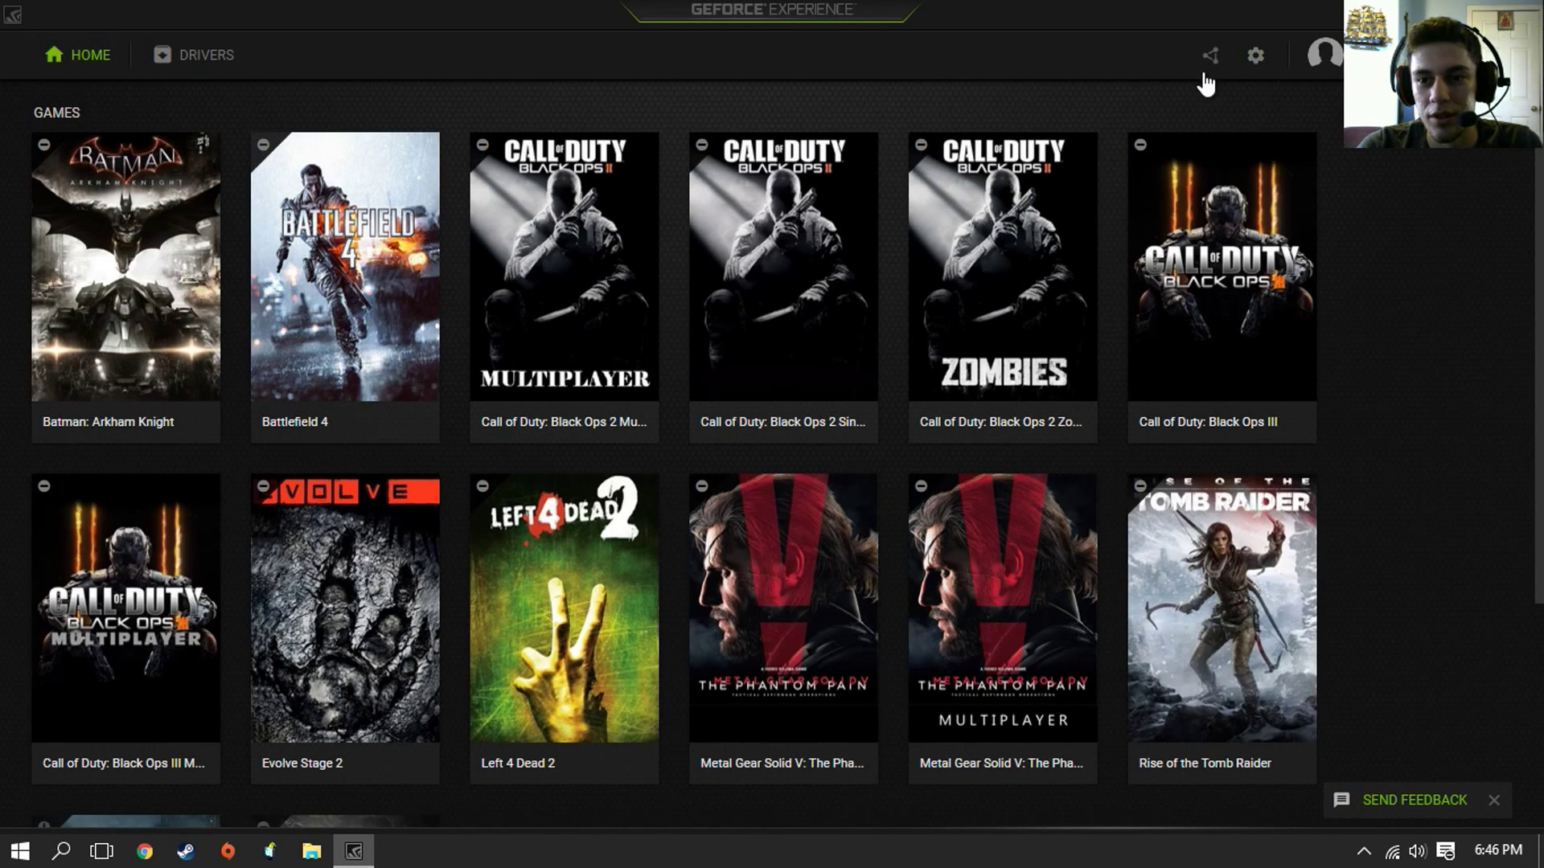
{"action": "left_click", "coordinate": [1210, 58]}
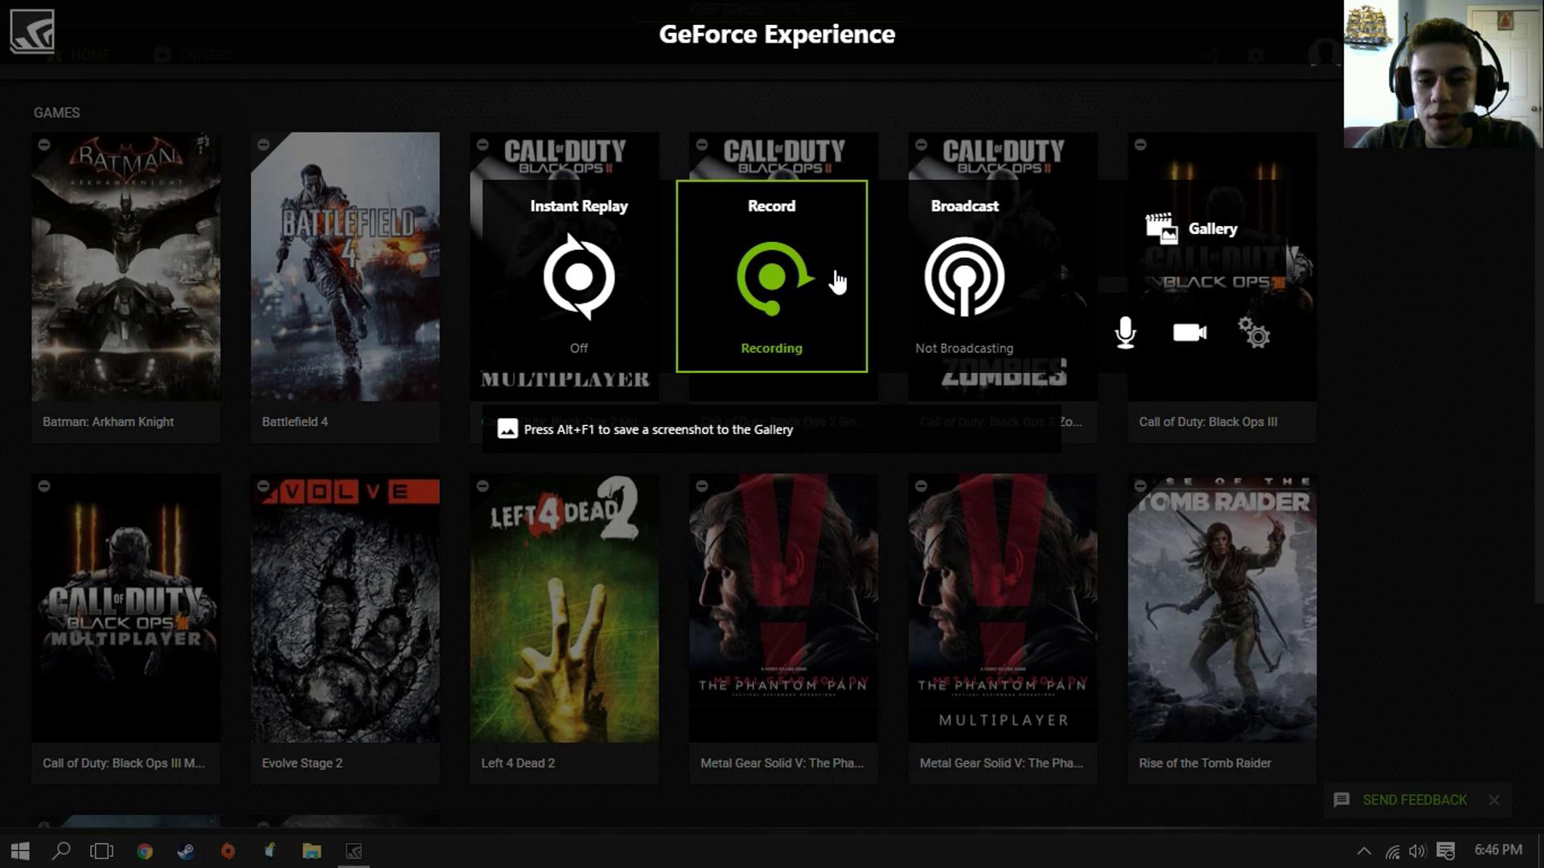
Peek at the Broadcast options, then reach the microphone customization panel from the mic mode menu.
{"action": "left_click", "coordinate": [1004, 277]}
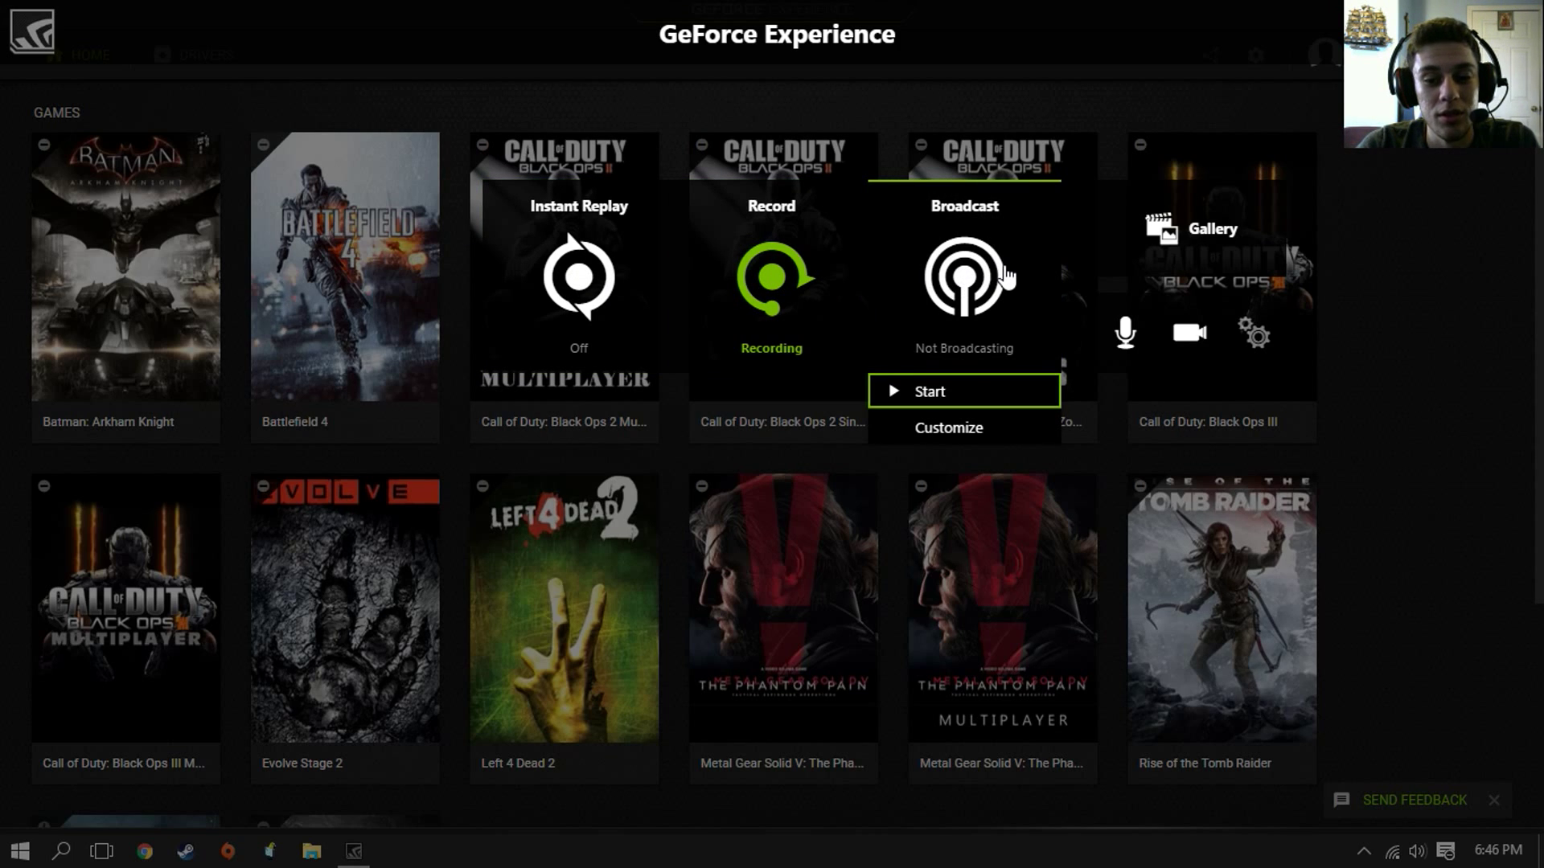
{"action": "left_click", "coordinate": [965, 422]}
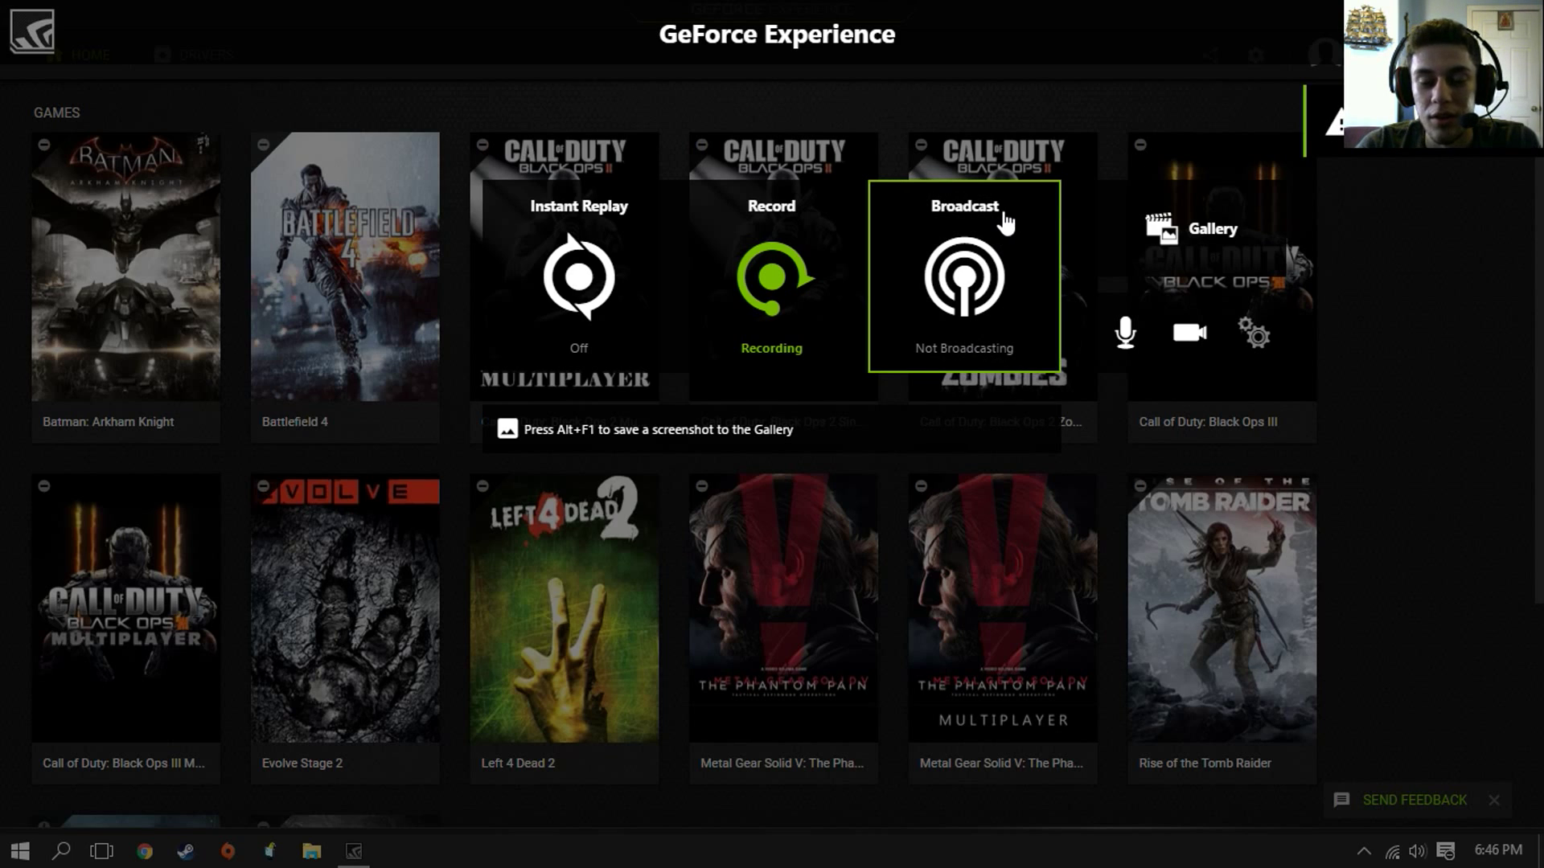
{"action": "left_click", "coordinate": [1125, 333]}
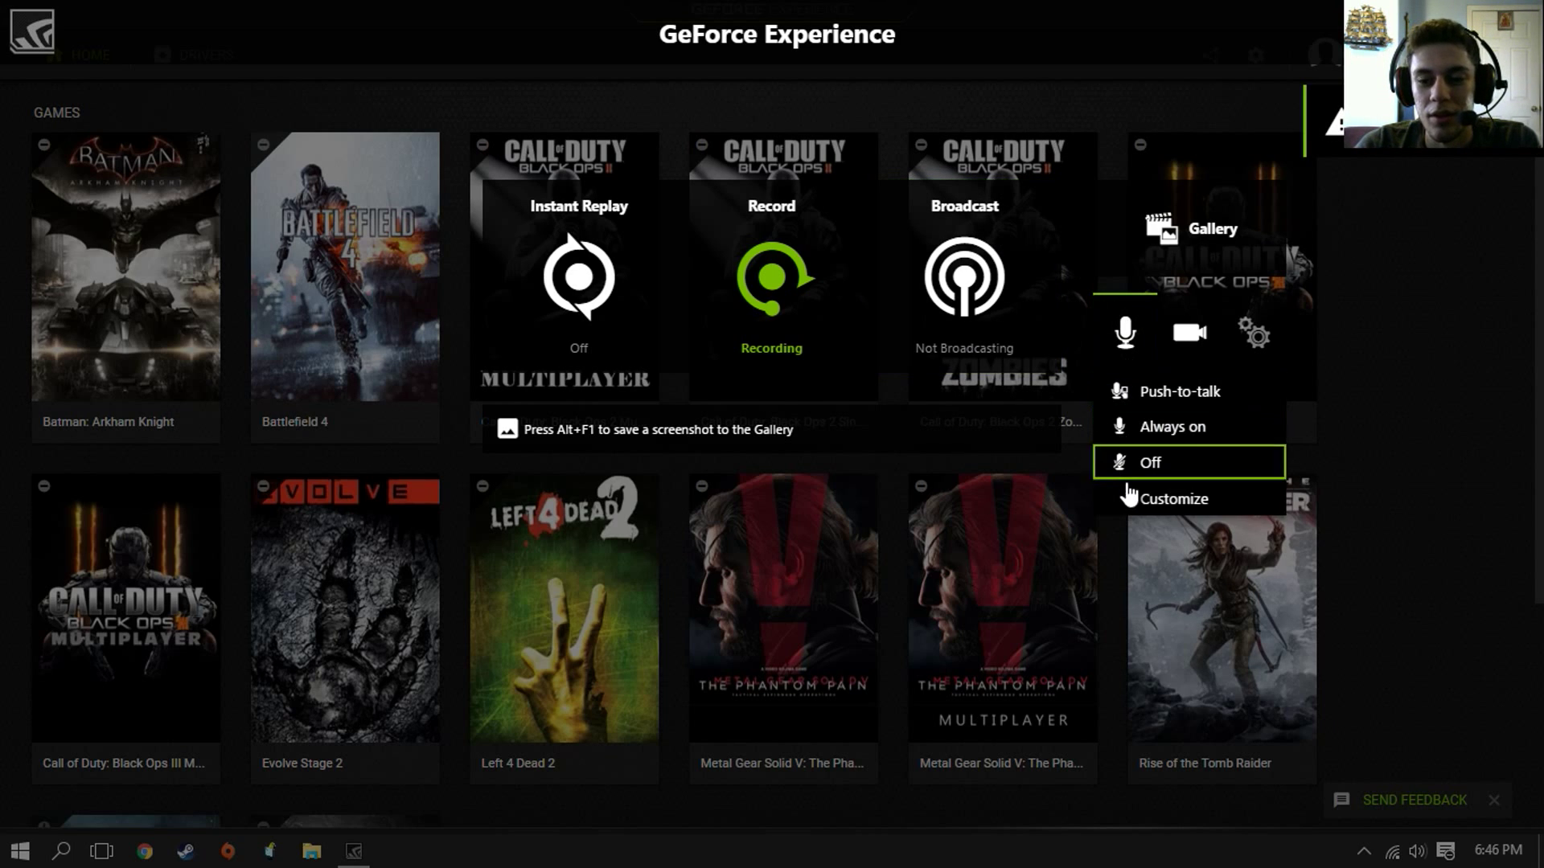
{"action": "left_click", "coordinate": [1168, 500]}
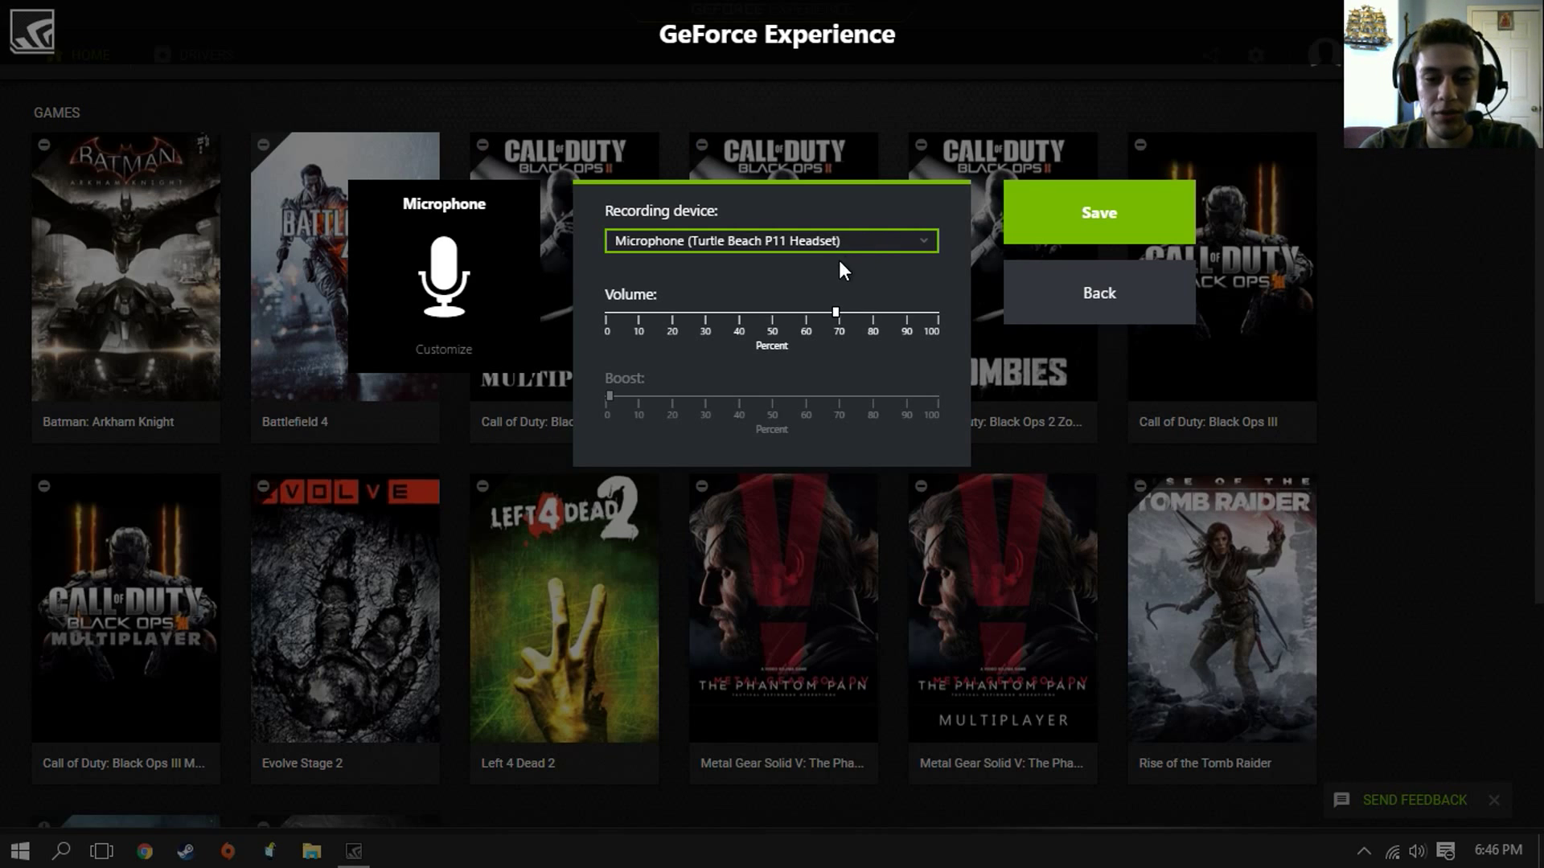
Keep the Turtle Beach headset as recording device, go back unsaved and show the webcam options.
{"action": "left_click", "coordinate": [873, 245]}
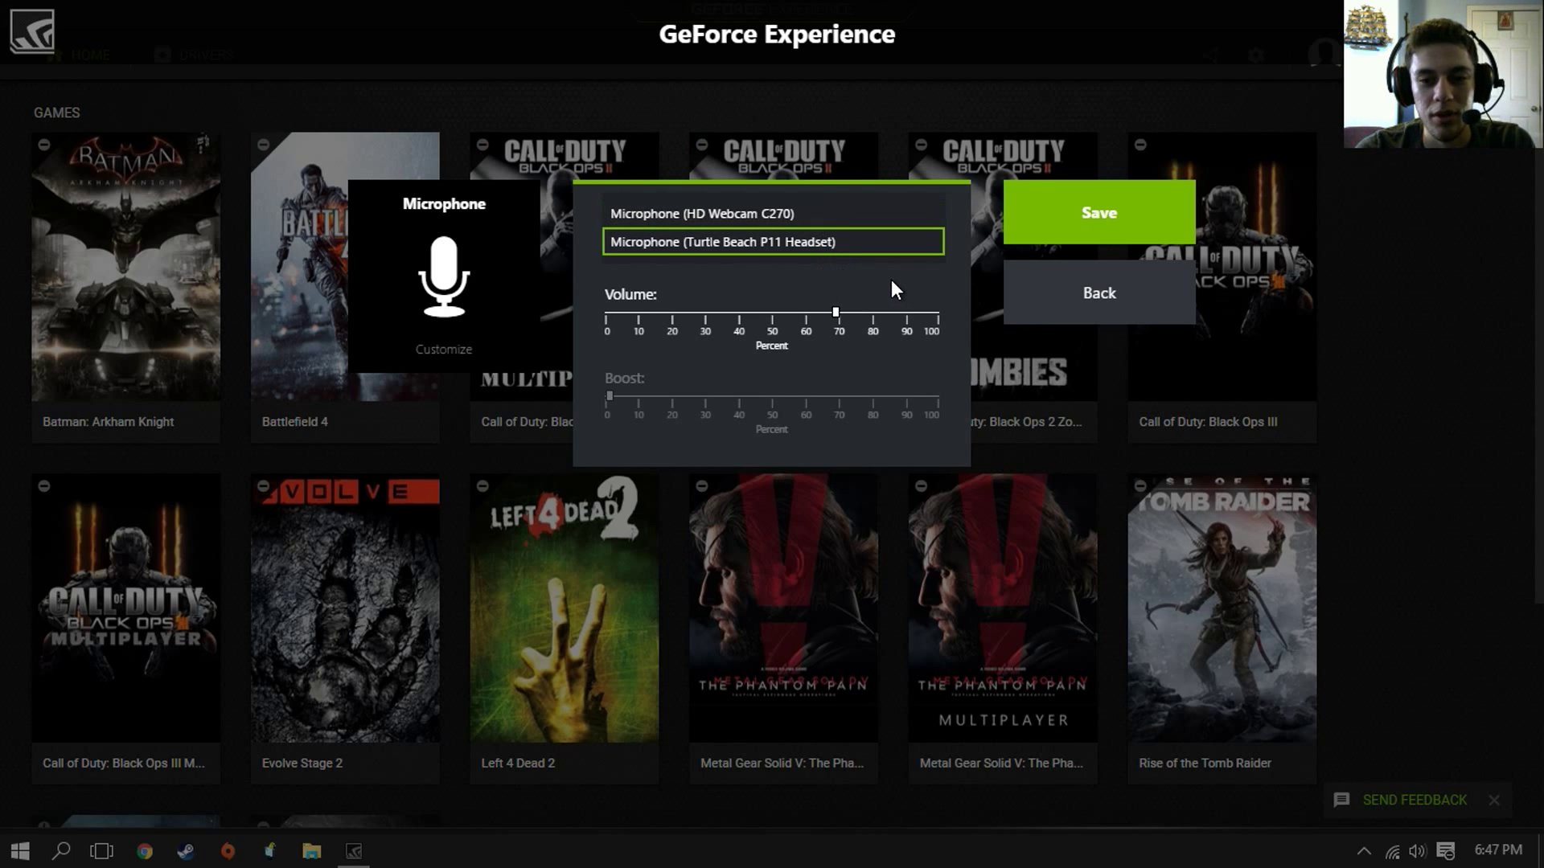
{"action": "left_click", "coordinate": [961, 120]}
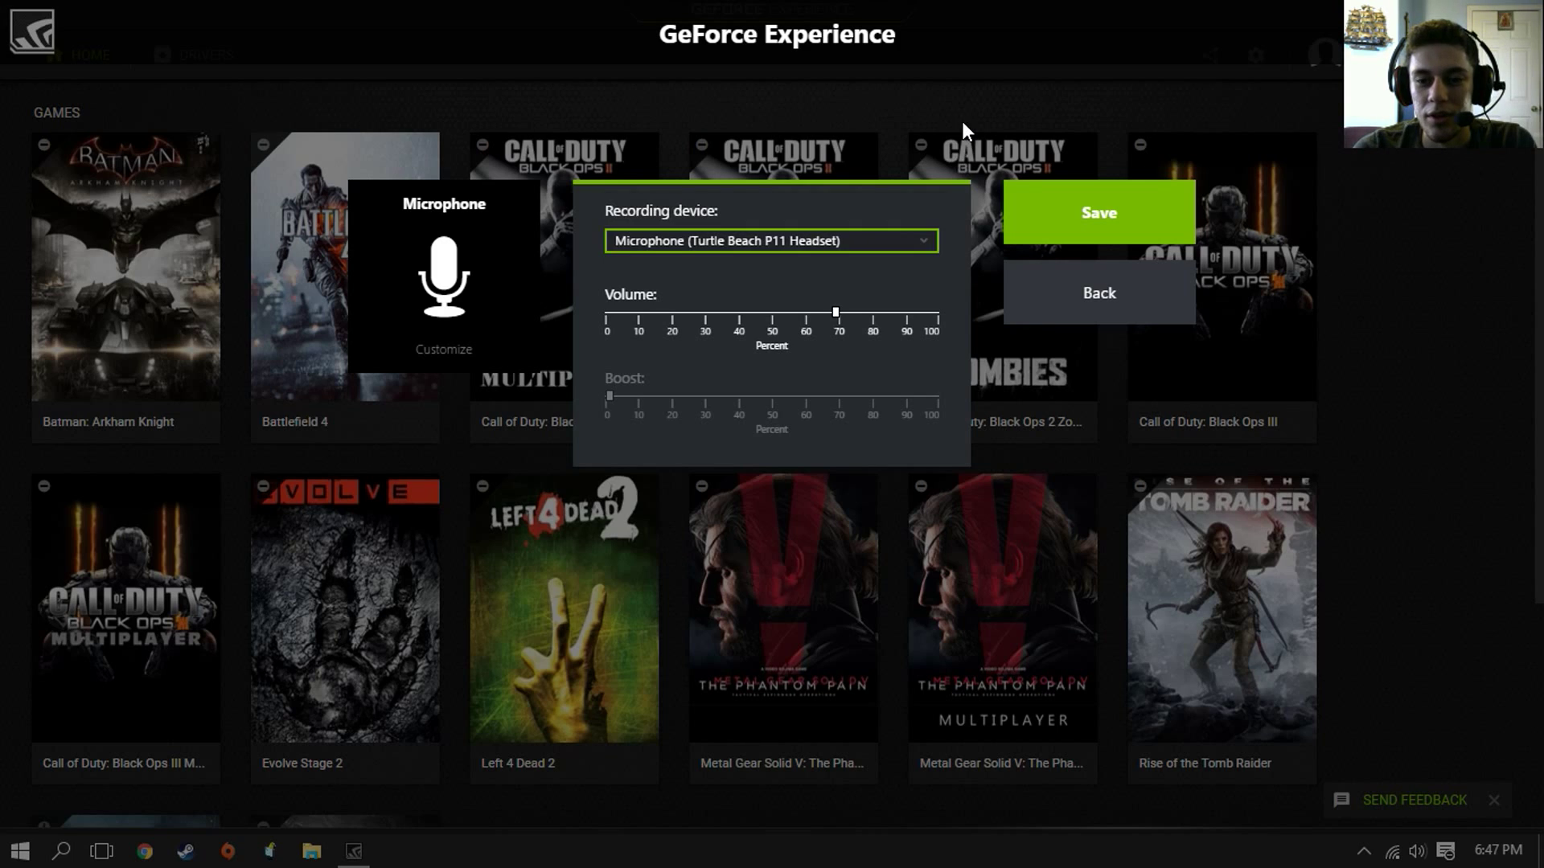
{"action": "left_click", "coordinate": [1060, 306]}
{"action": "left_click", "coordinate": [1189, 332]}
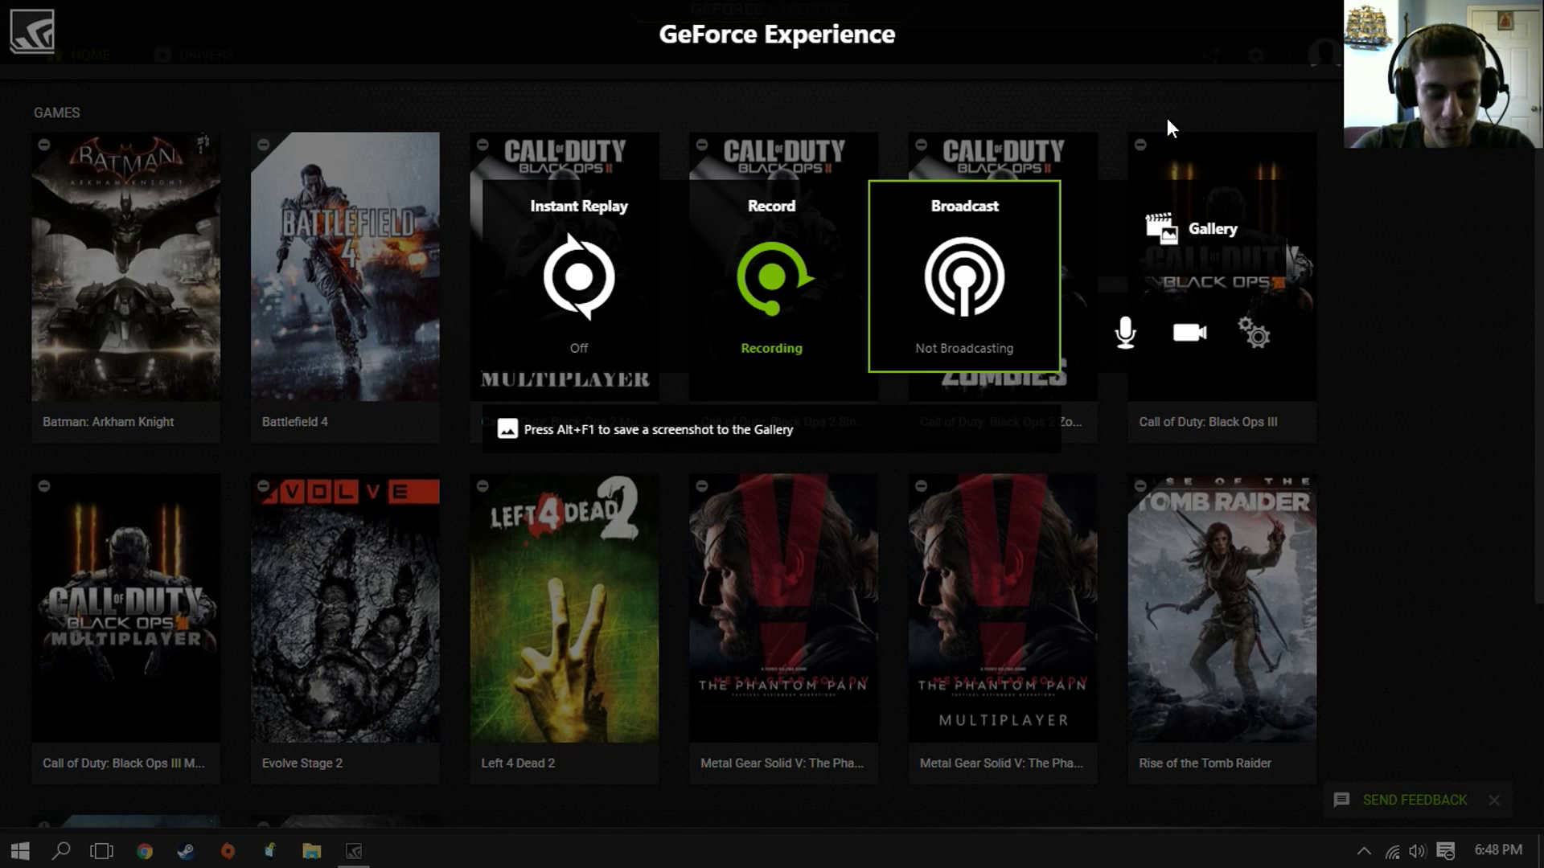
{"action": "key", "text": "alt+z"}
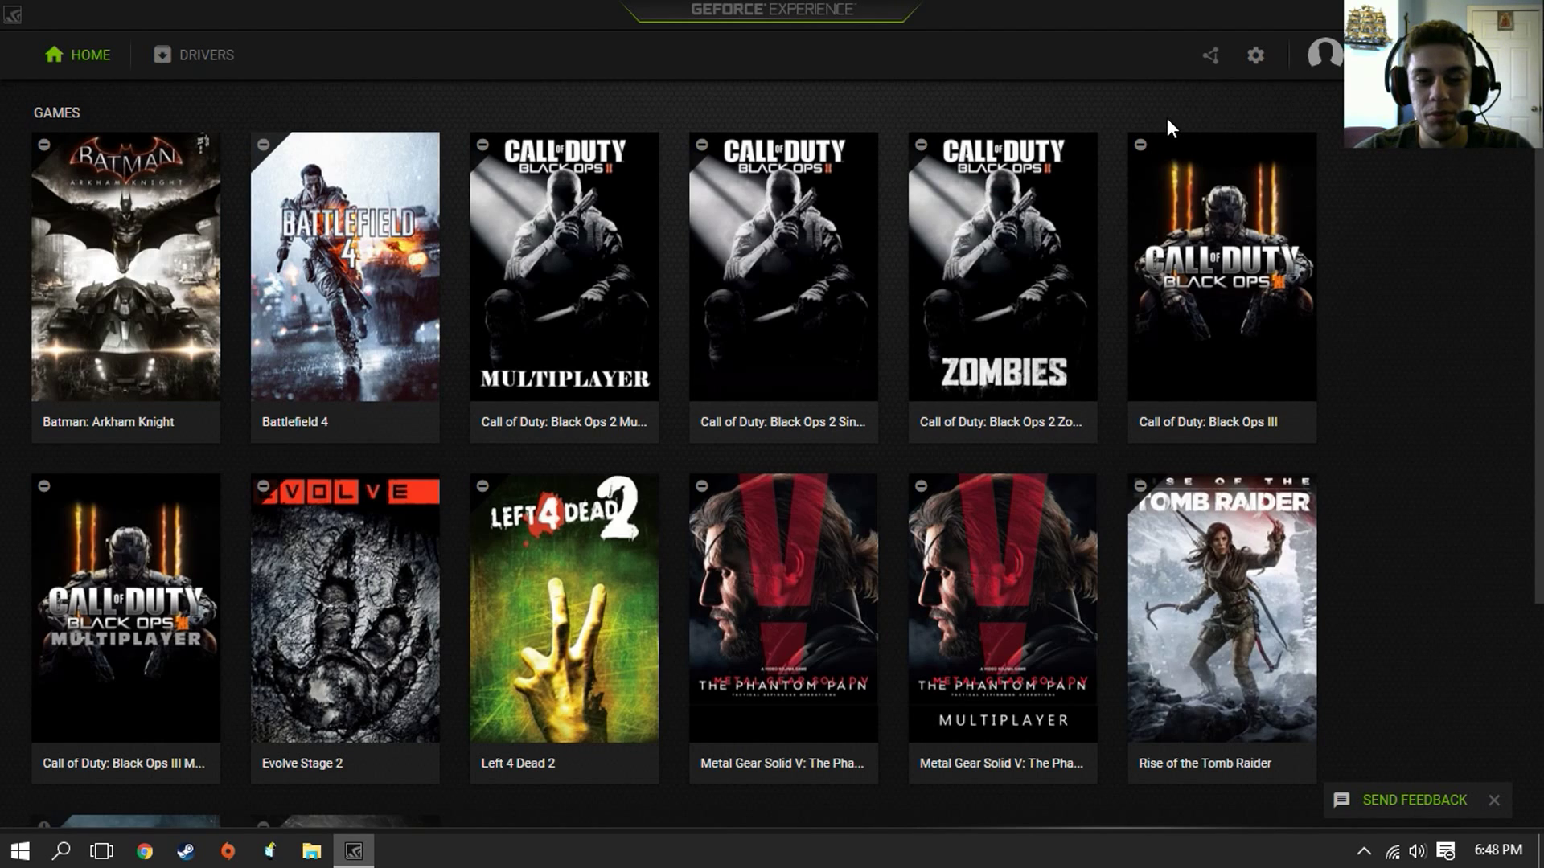
{"action": "key", "text": "alt+z"}
{"action": "key", "text": "alt+z"}
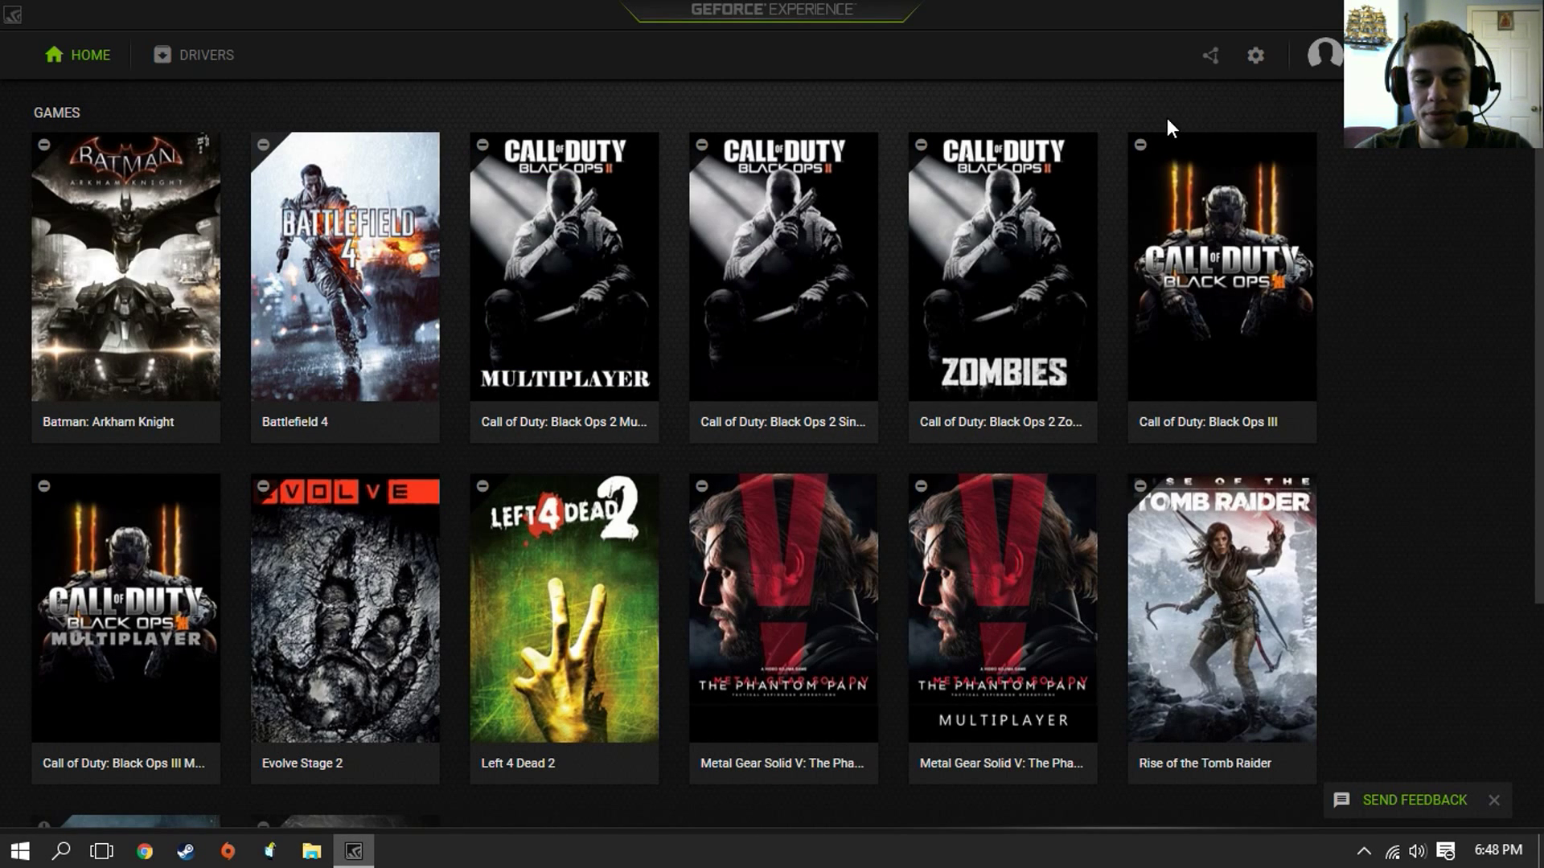
{"action": "key", "text": "alt+z"}
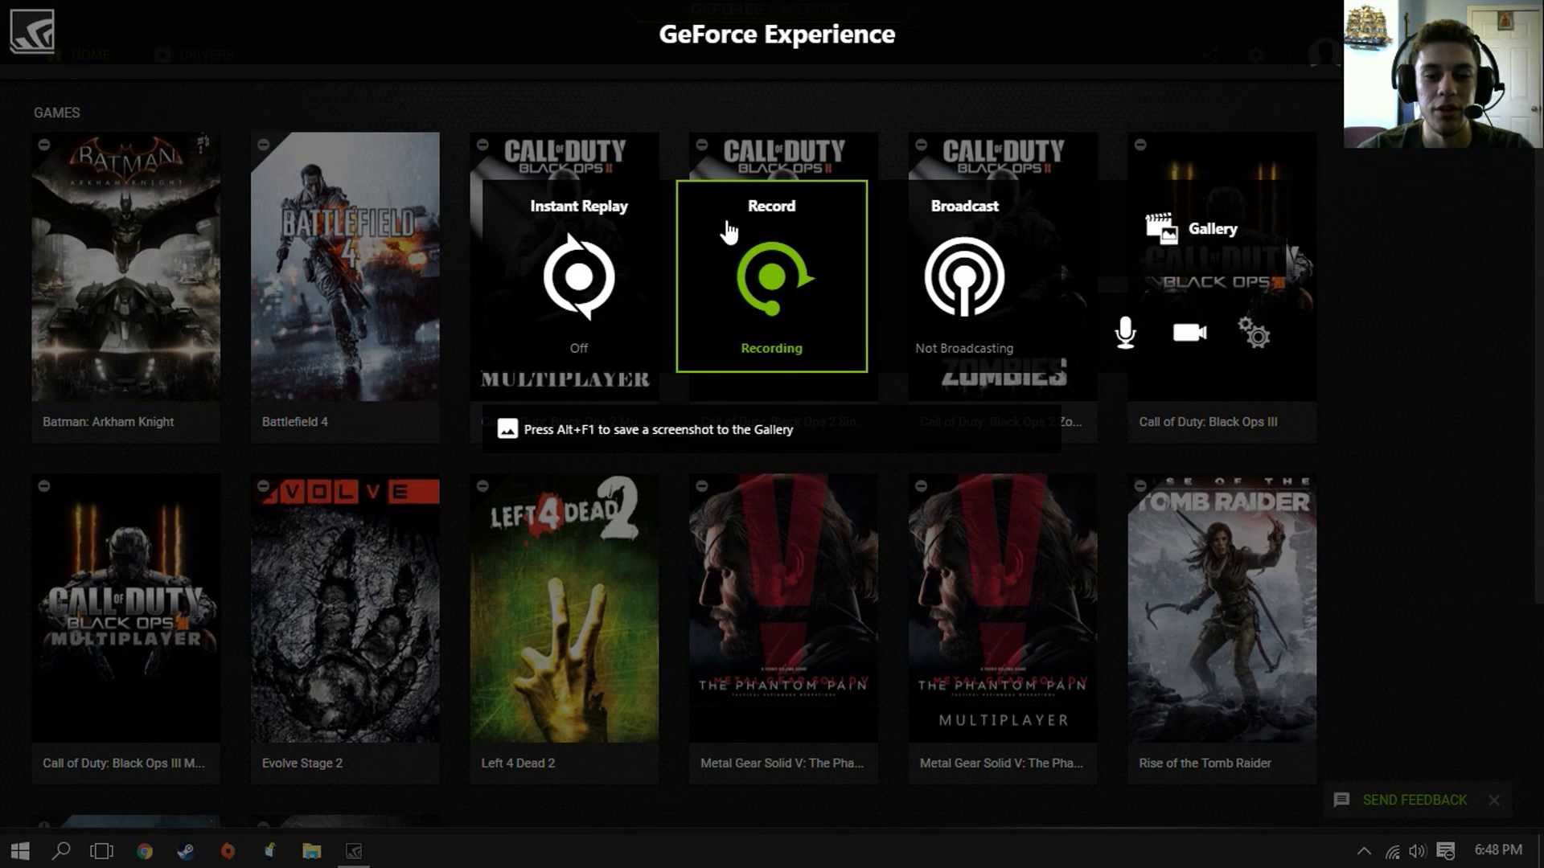
{"action": "left_click", "coordinate": [1187, 236]}
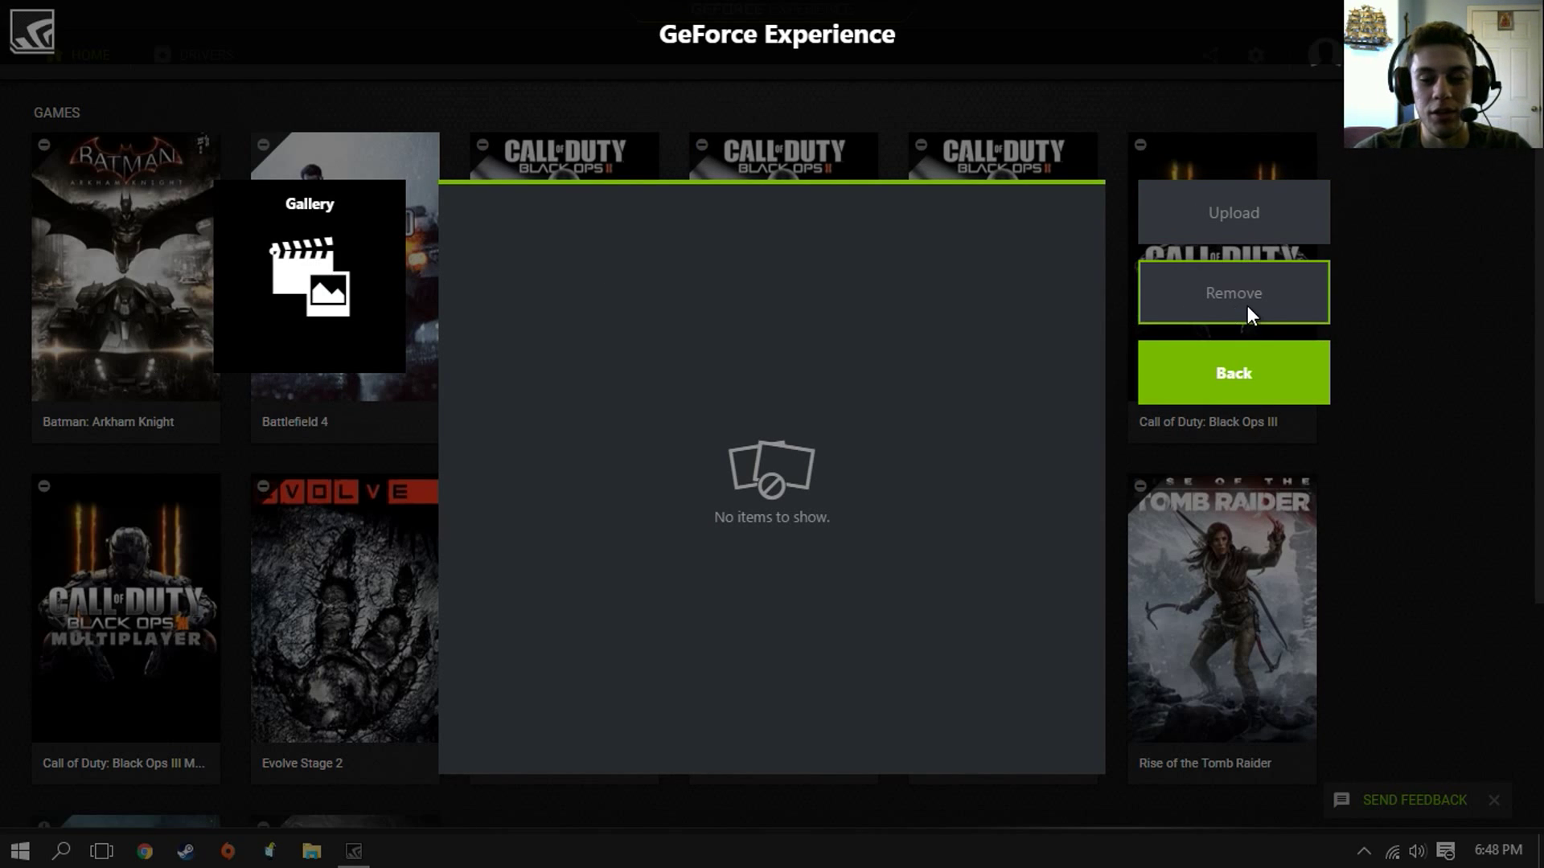
{"action": "left_click", "coordinate": [1233, 371]}
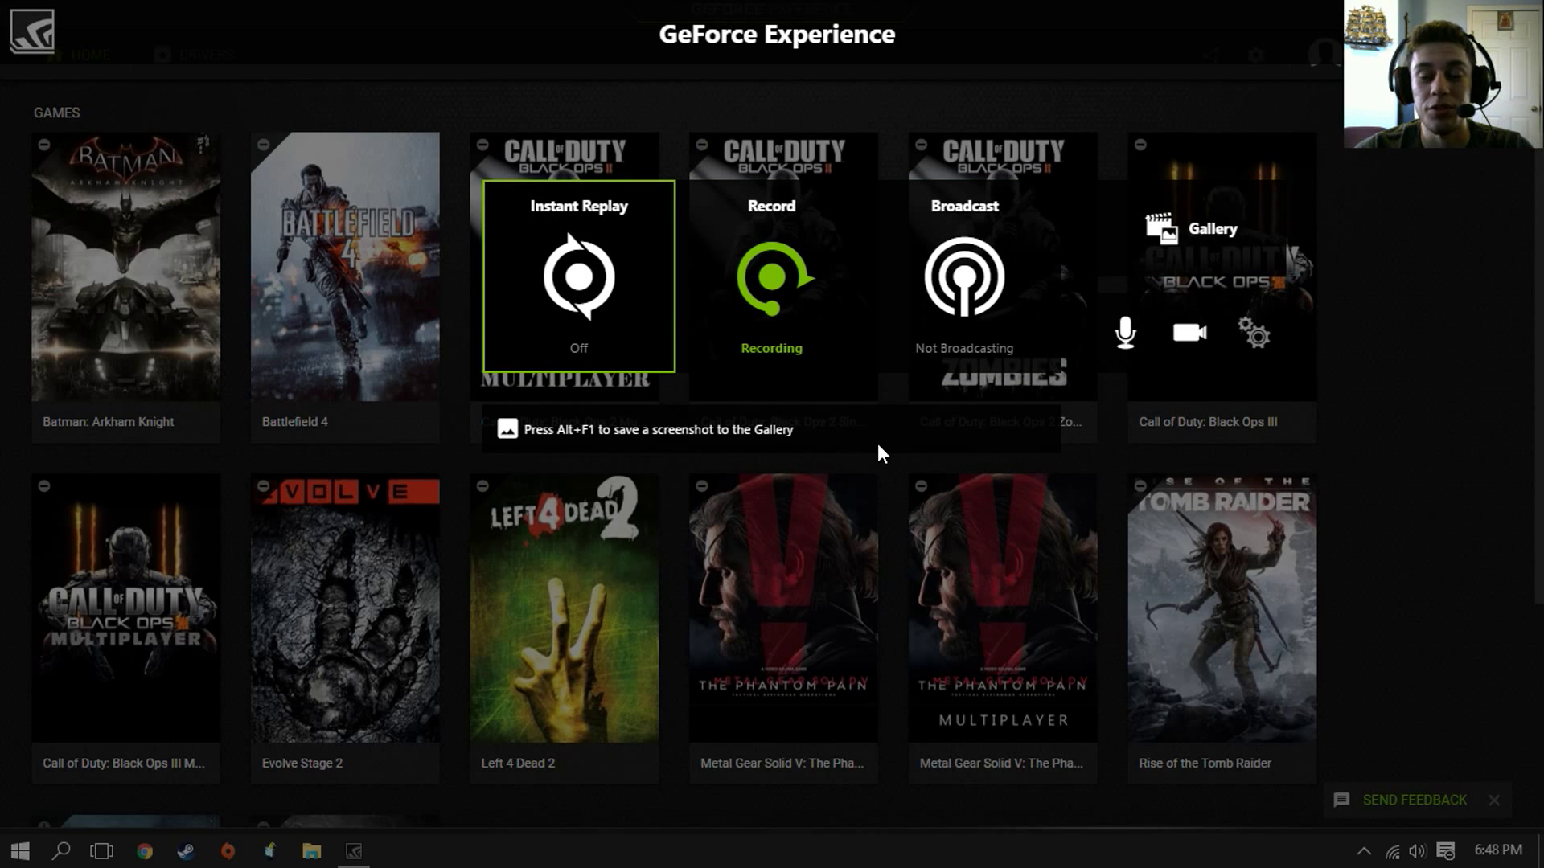
{"action": "key", "text": "alt+z"}
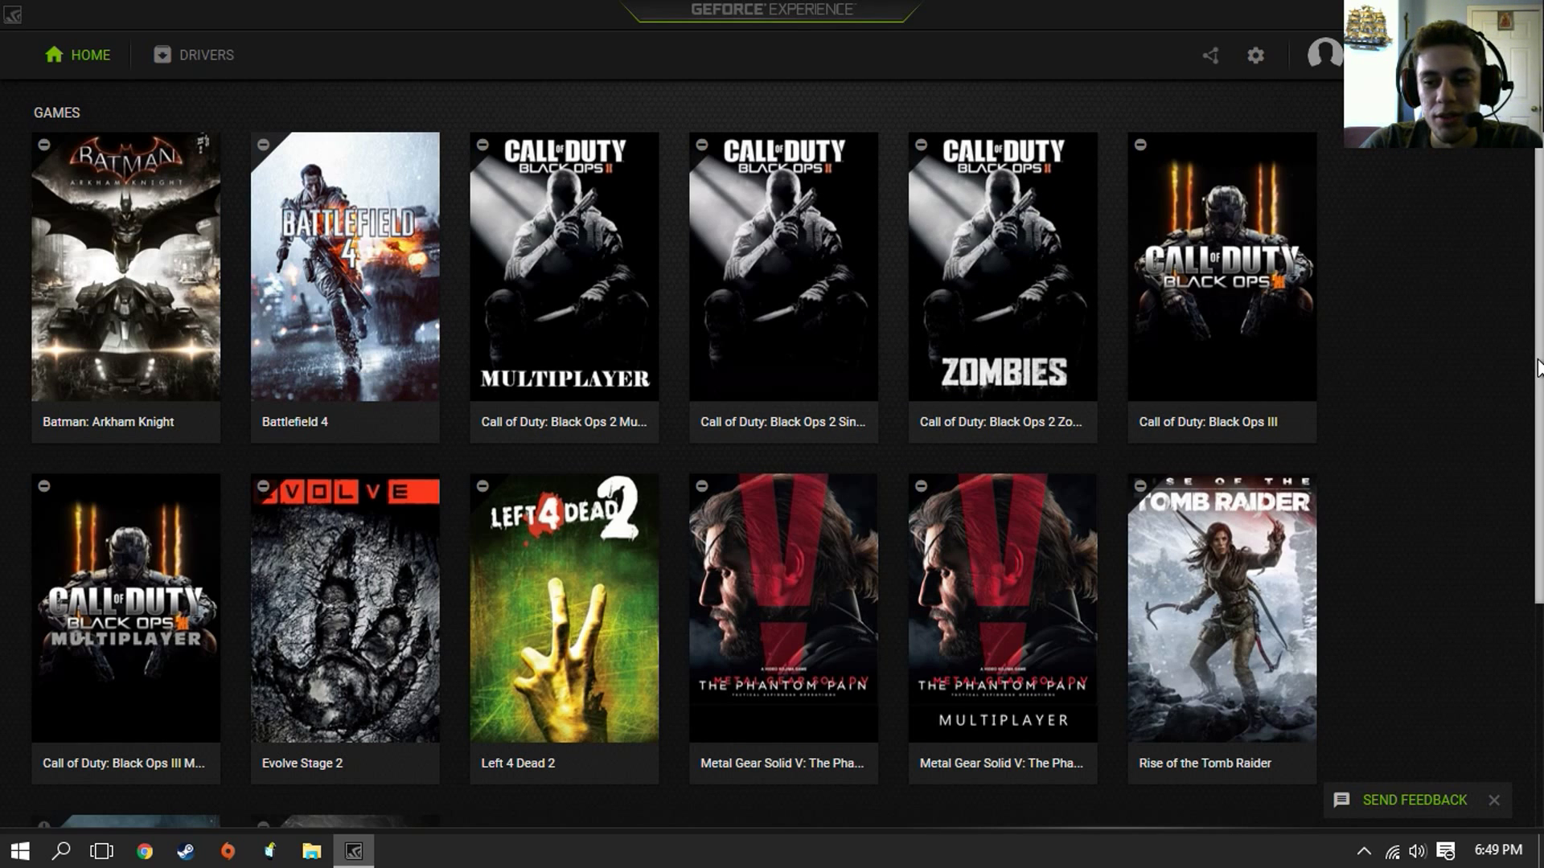
{"action": "scroll", "coordinate": [1539, 368], "scroll_direction": "down", "scroll_amount": 2}
{"action": "scroll", "coordinate": [1540, 311], "scroll_direction": "up", "scroll_amount": 2}
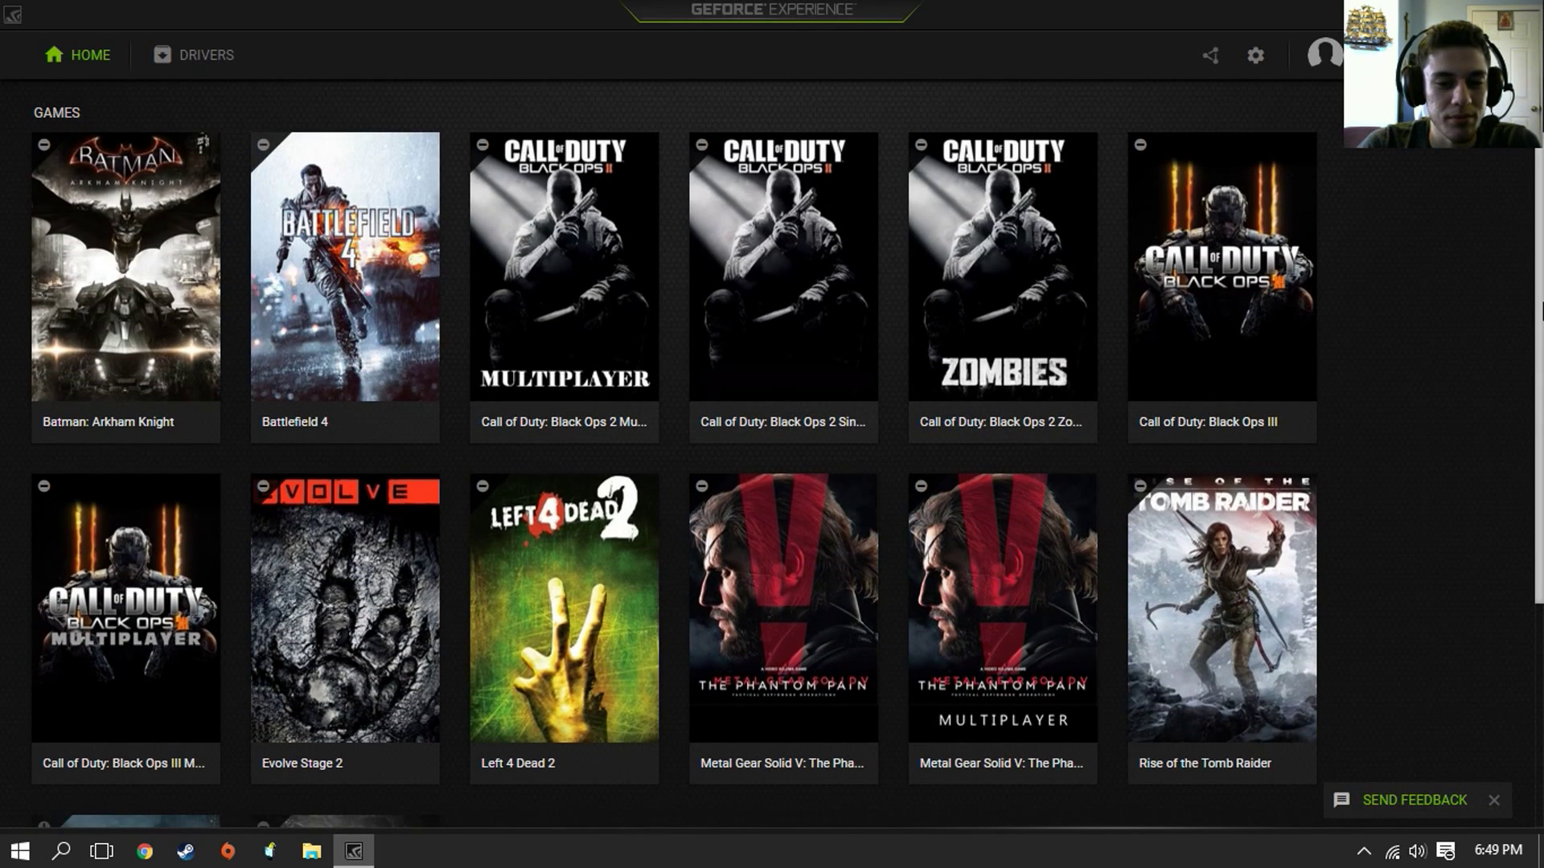